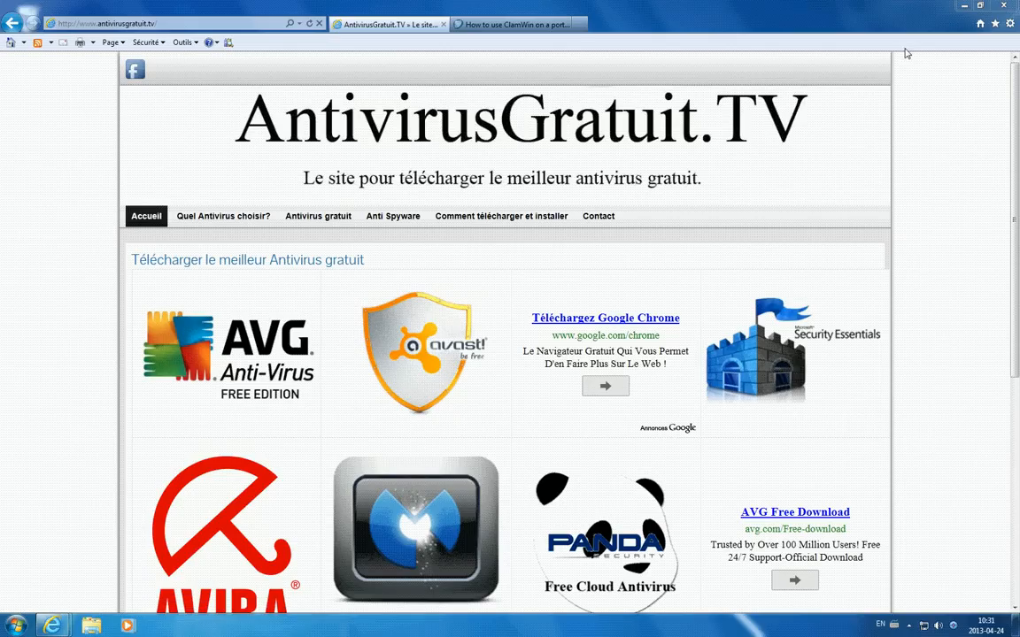
Step: Minimize the browser and create a new folder named clamwin_portable on the desktop
{"action": "left_click", "coordinate": [964, 7]}
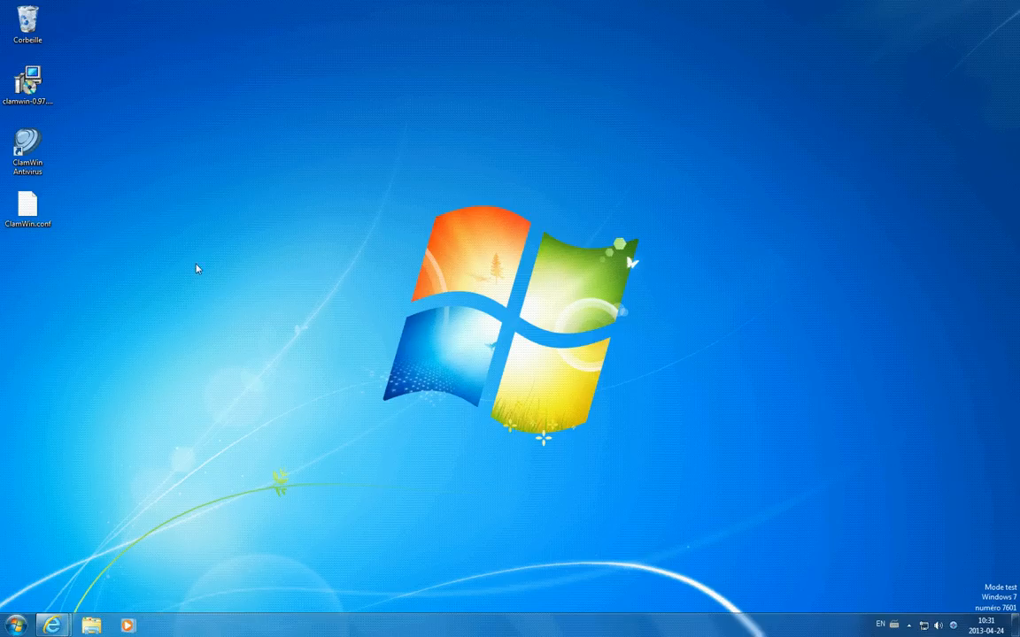
{"action": "double_click", "coordinate": [33, 155]}
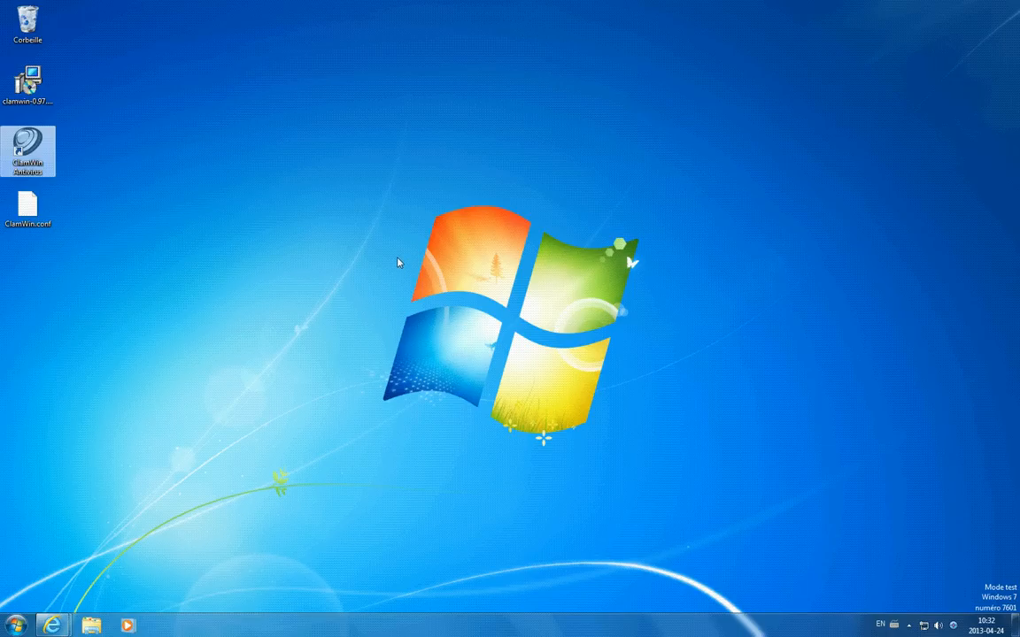
{"action": "left_click", "coordinate": [263, 203]}
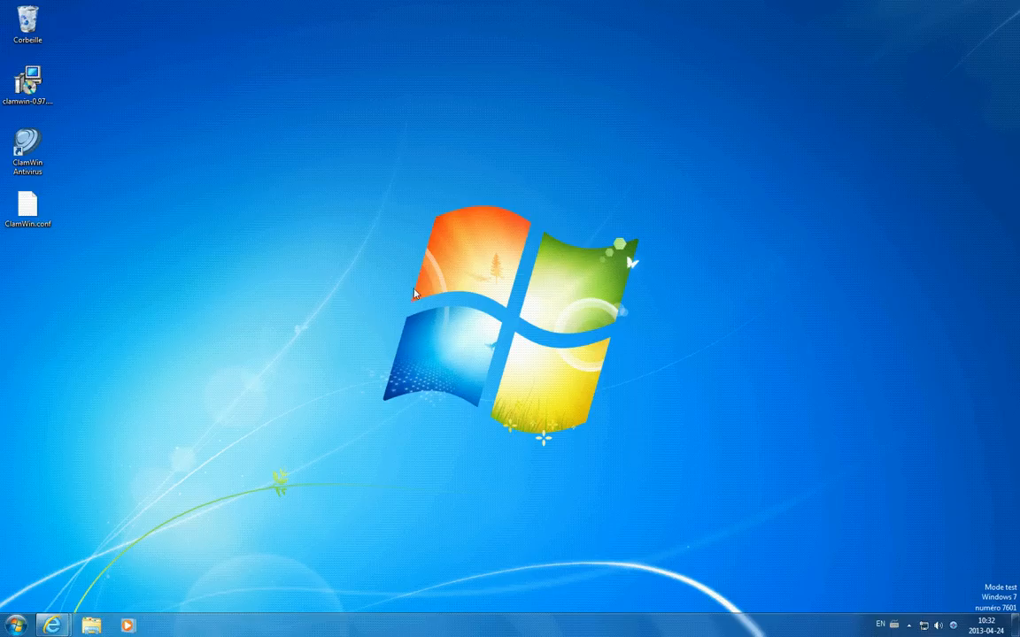
{"action": "right_click", "coordinate": [373, 230]}
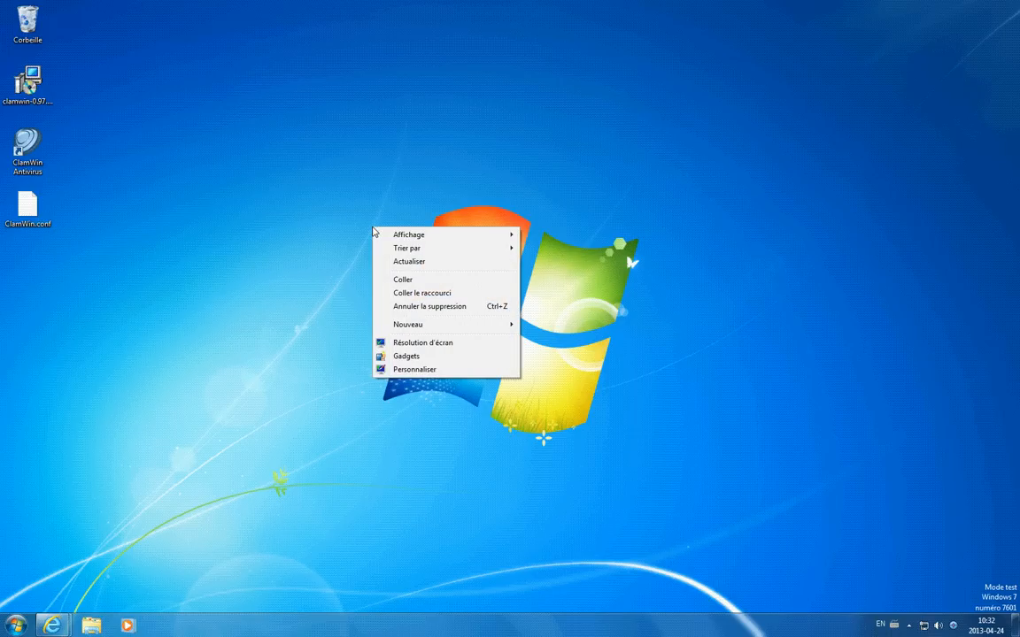
{"action": "mouse_move", "coordinate": [478, 327]}
{"action": "left_click", "coordinate": [549, 325]}
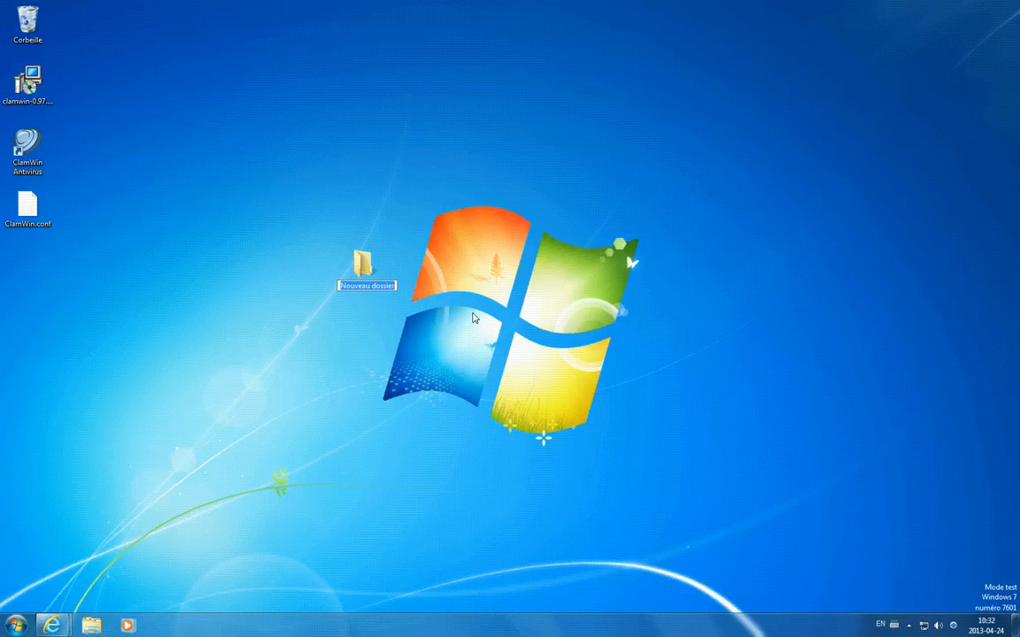
{"action": "type", "text": "clamwin_portable"}
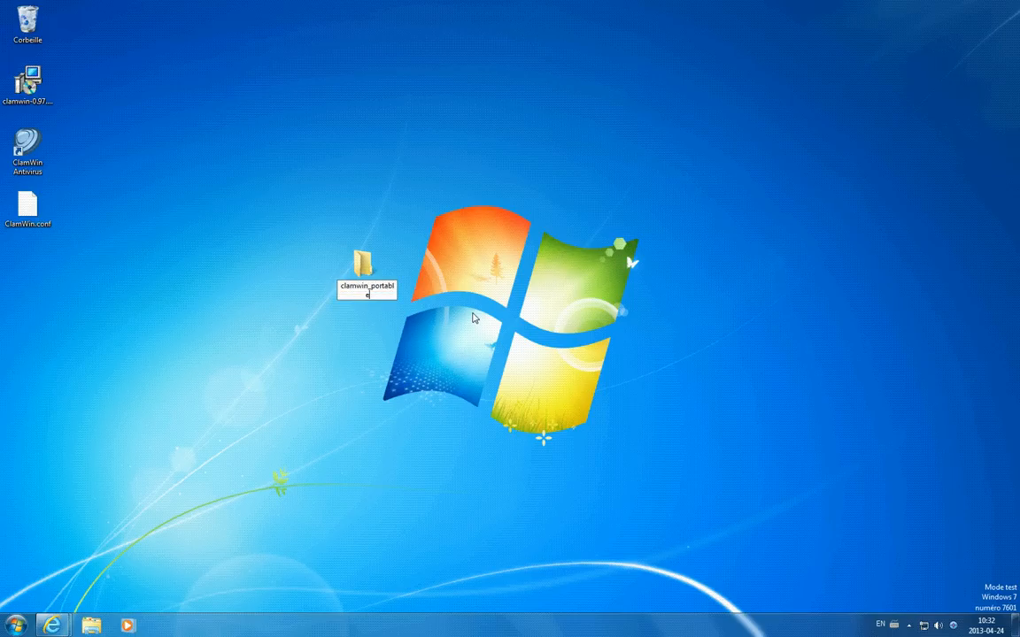
{"action": "key", "text": "Return"}
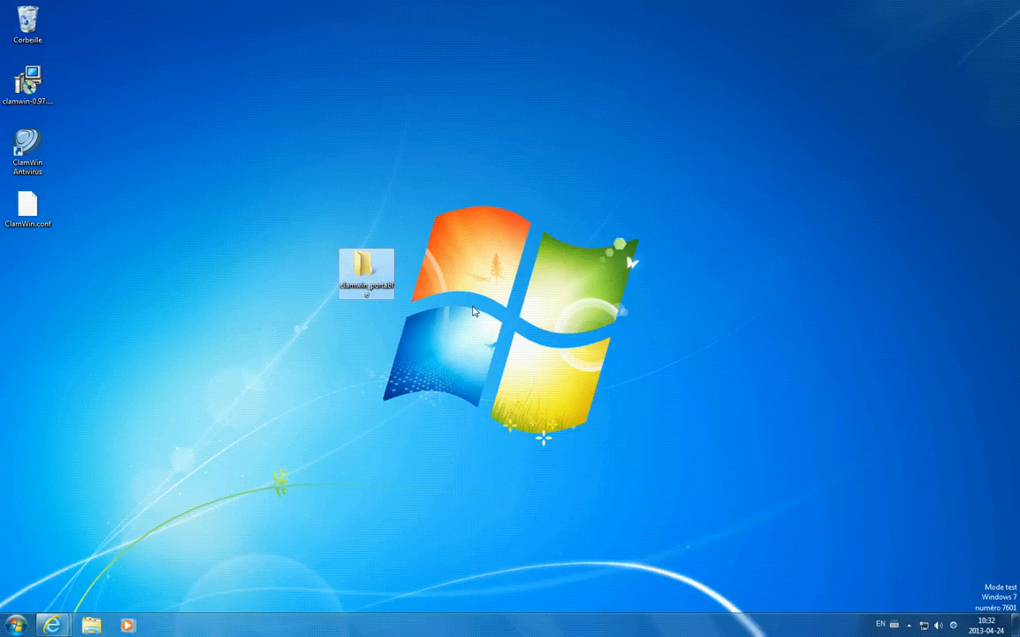
{"action": "left_click", "coordinate": [448, 342]}
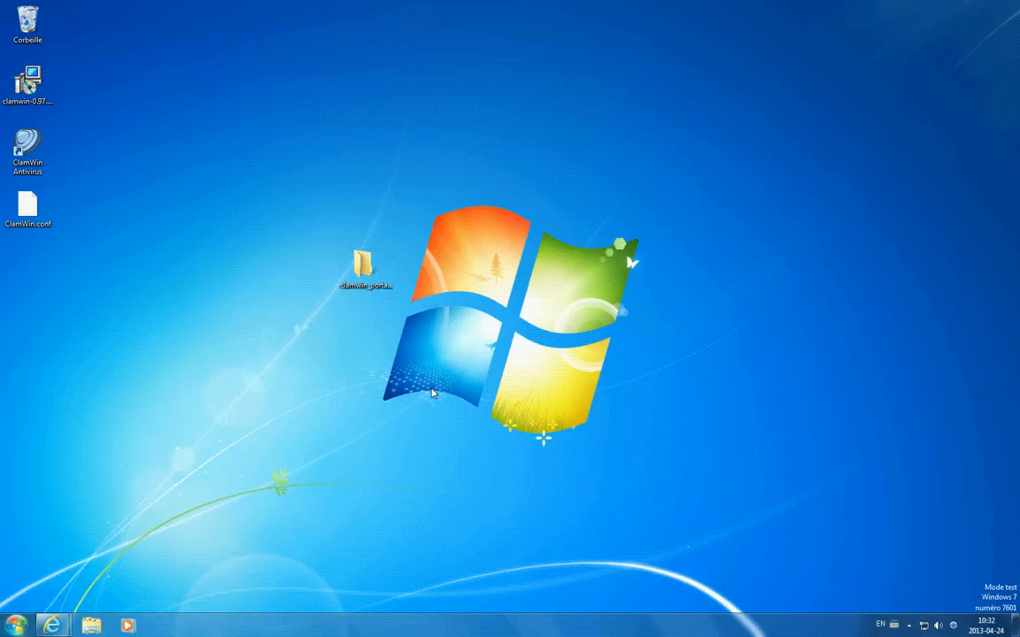
Step: Copy the bin and lib folders from C:\Program Files (x86)\ClamWin into the clamwin_portable folder on the desktop
{"action": "double_click", "coordinate": [364, 269]}
{"action": "left_click", "coordinate": [276, 353]}
{"action": "double_click", "coordinate": [376, 302]}
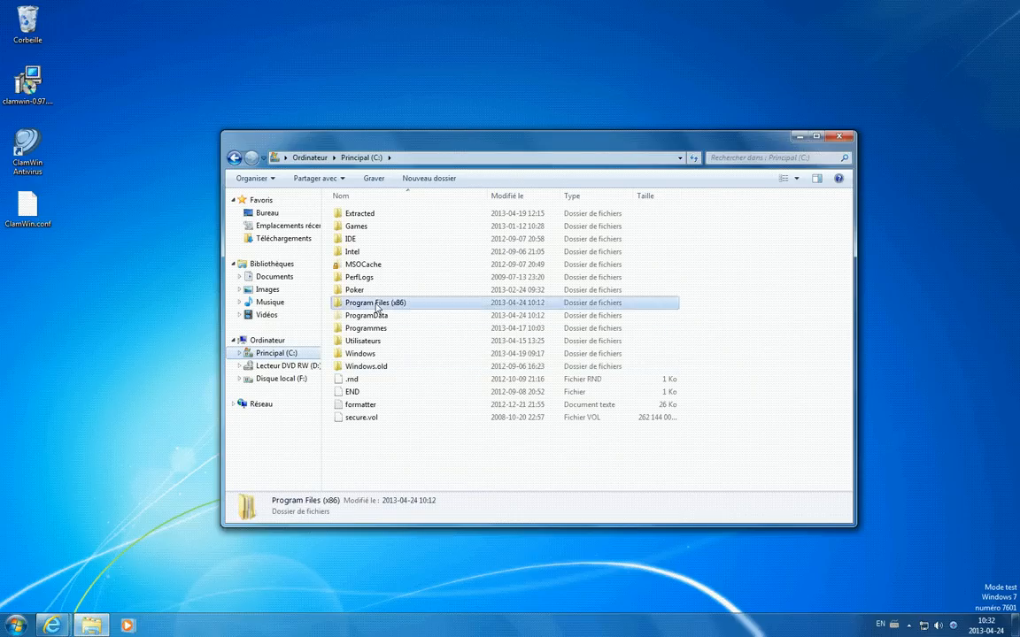
{"action": "double_click", "coordinate": [363, 239]}
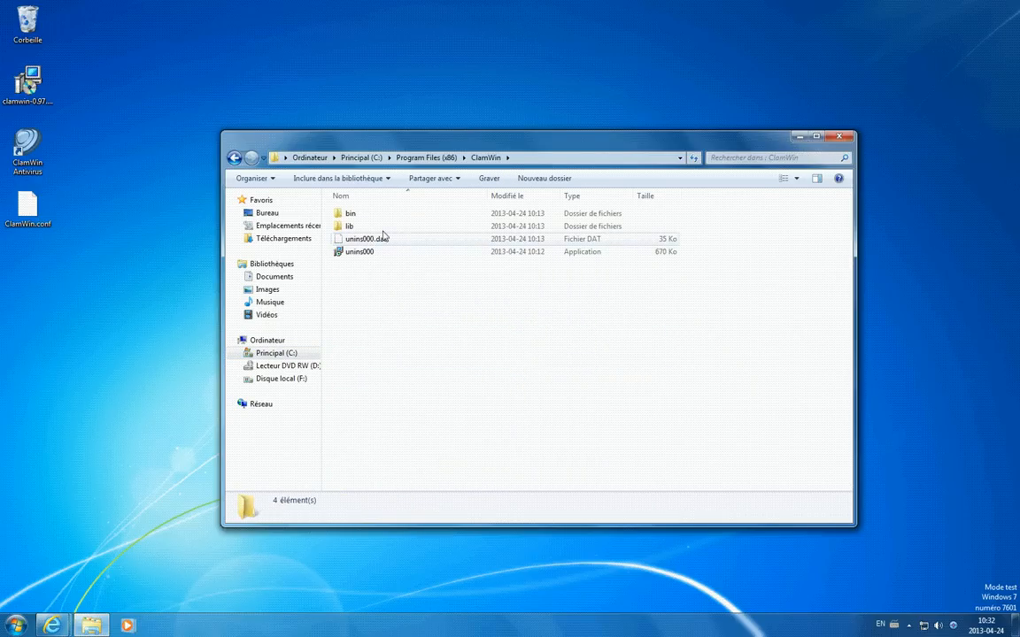
{"action": "left_click", "coordinate": [357, 215]}
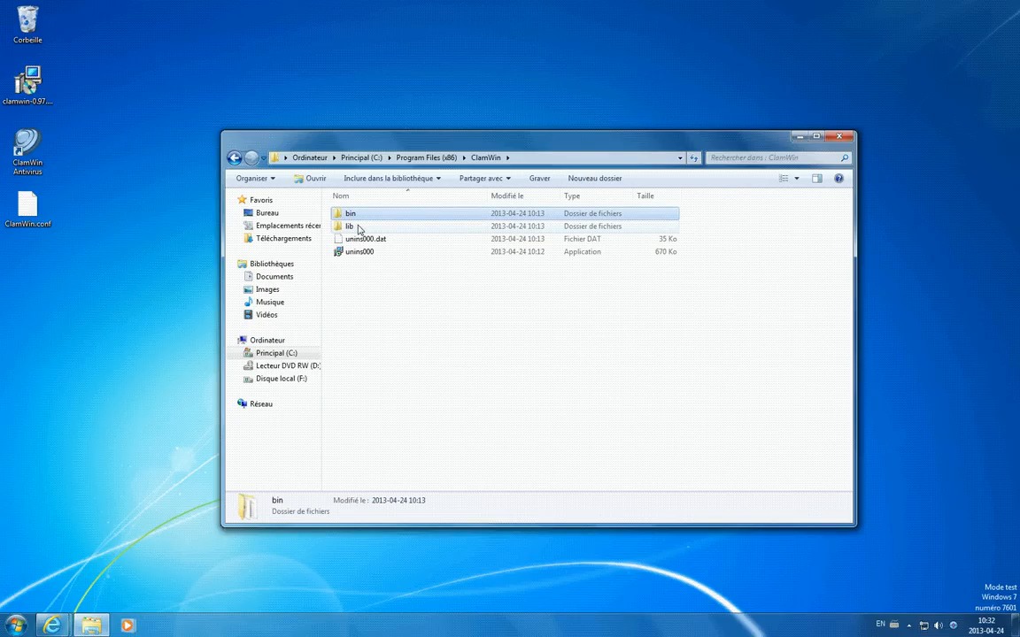
{"action": "left_click", "coordinate": [358, 229], "text": "ctrl"}
{"action": "left_click_drag", "start_coordinate": [440, 146], "coordinate": [649, 173]}
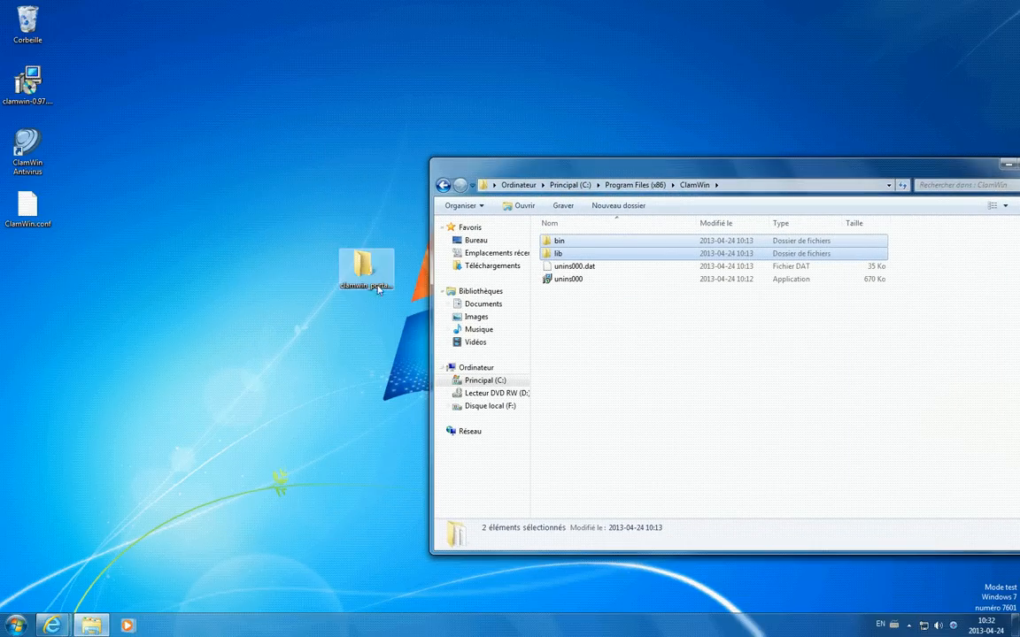
{"action": "left_click_drag", "start_coordinate": [571, 251], "coordinate": [142, 253]}
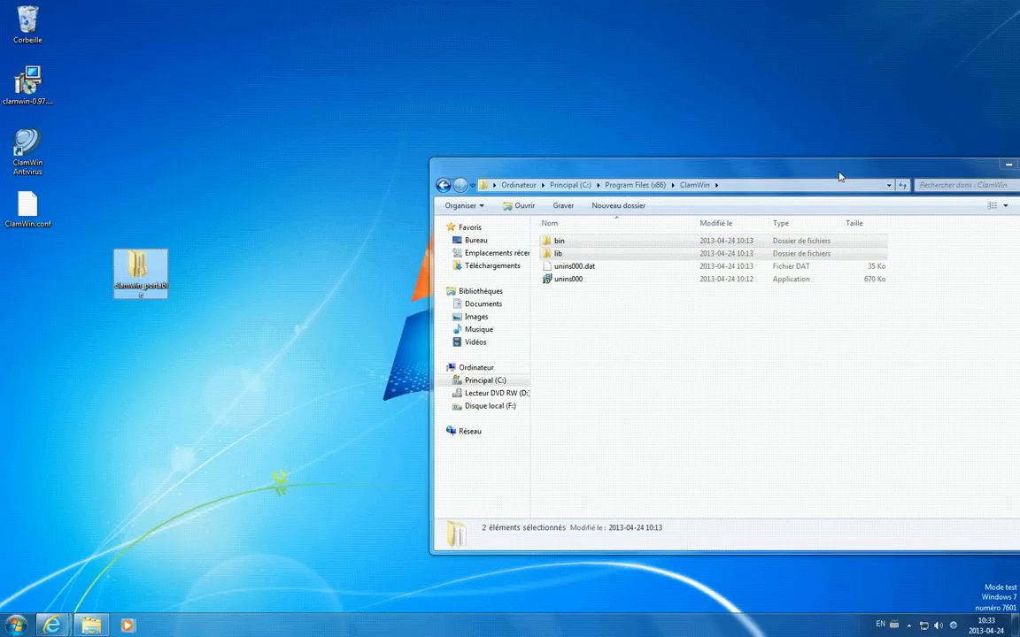
{"action": "left_click_drag", "start_coordinate": [838, 173], "coordinate": [684, 115]}
{"action": "double_click", "coordinate": [139, 264]}
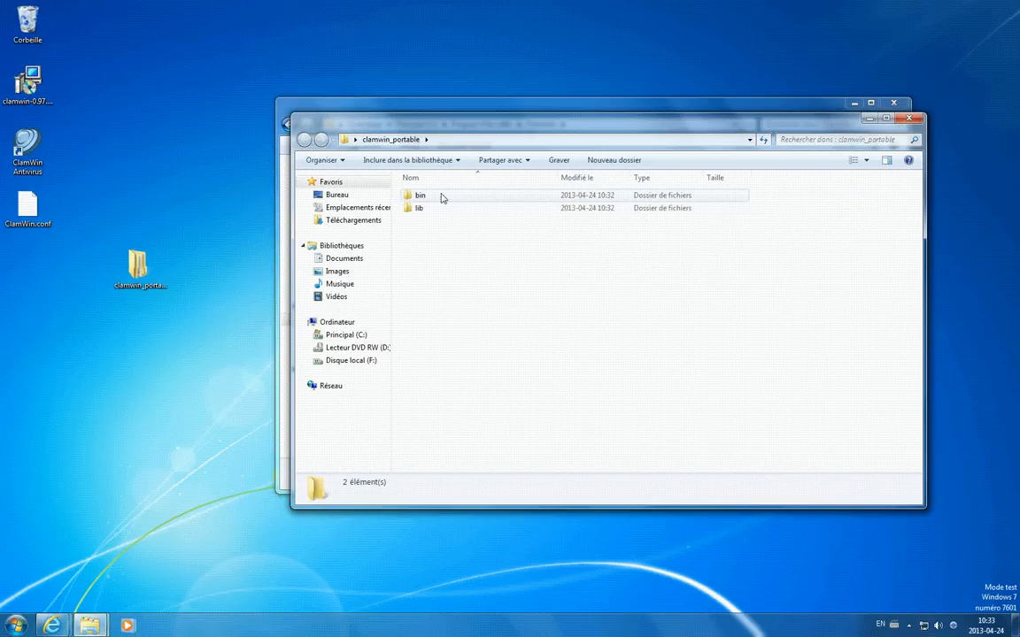
{"action": "left_click", "coordinate": [909, 119]}
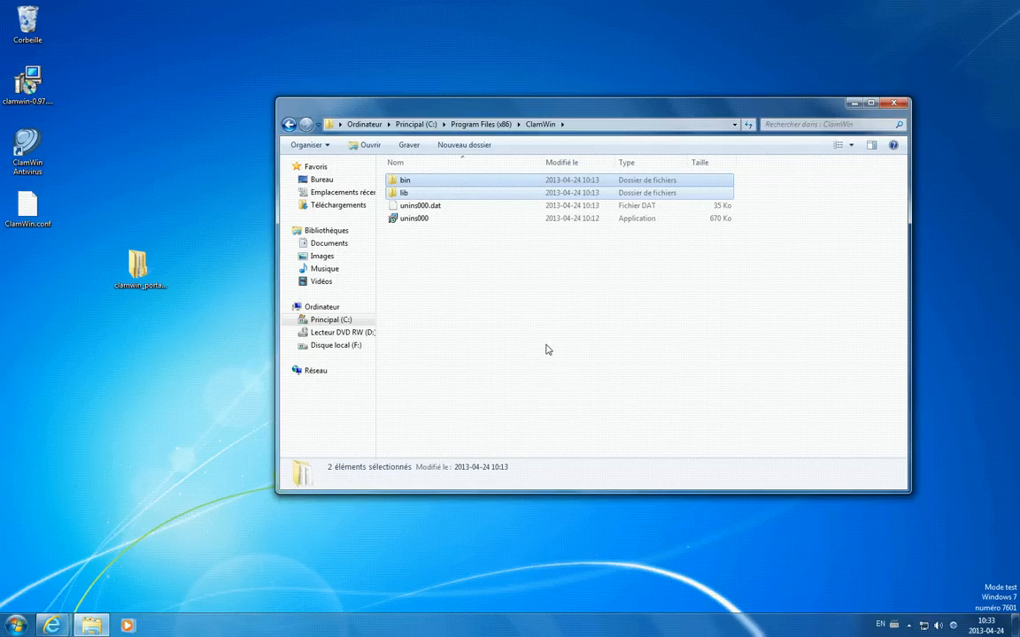
Step: Copy the manifest and three DLL files from Microsoft.VC80.CRT into the bin folder of clamwin_portable
{"action": "left_click", "coordinate": [289, 124]}
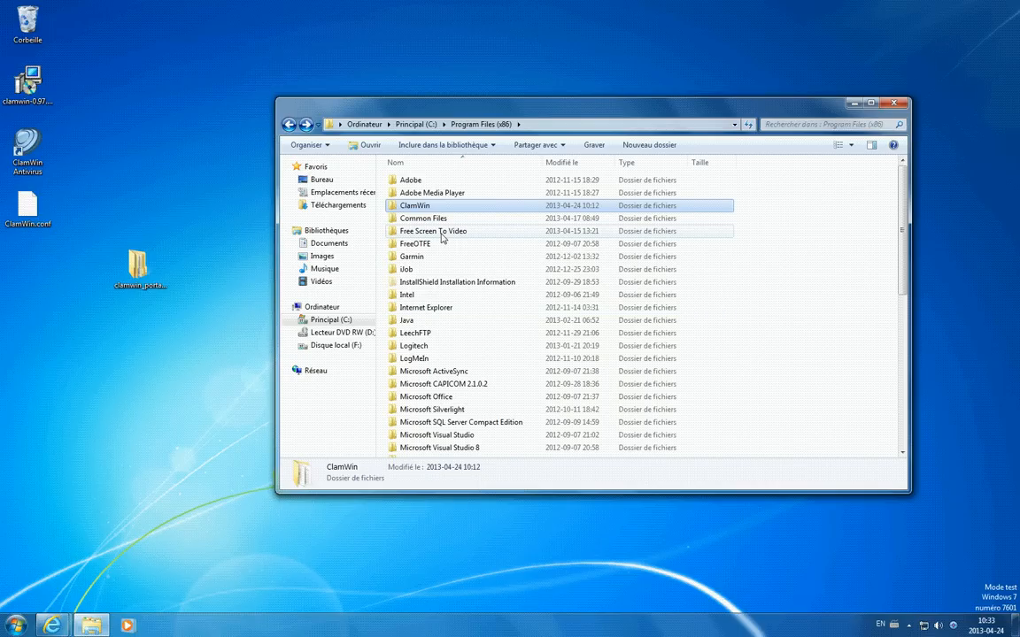
{"action": "double_click", "coordinate": [137, 266]}
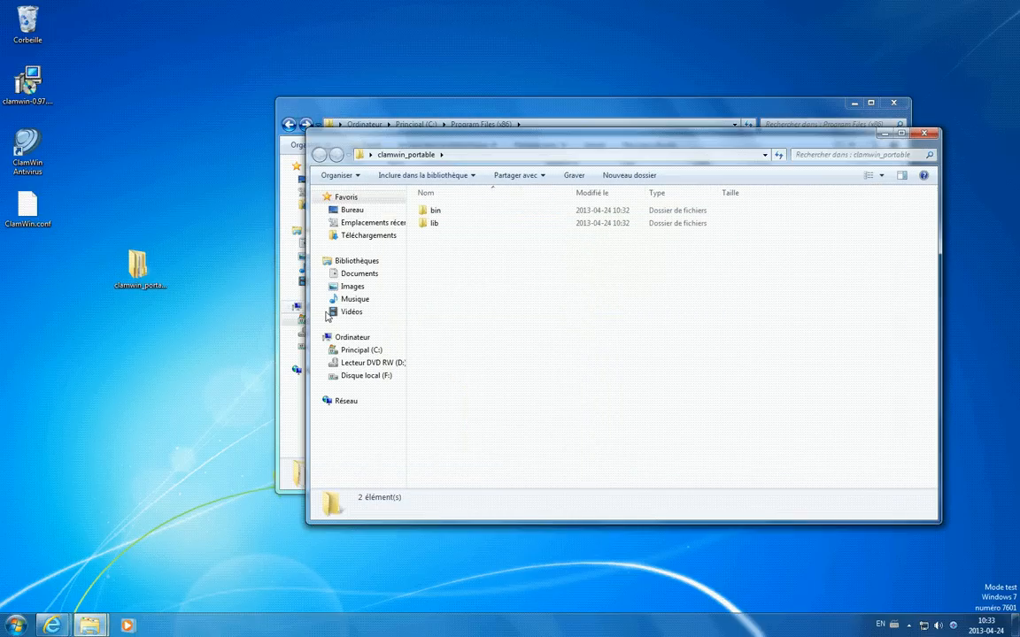
{"action": "left_click", "coordinate": [894, 104]}
{"action": "double_click", "coordinate": [436, 211]}
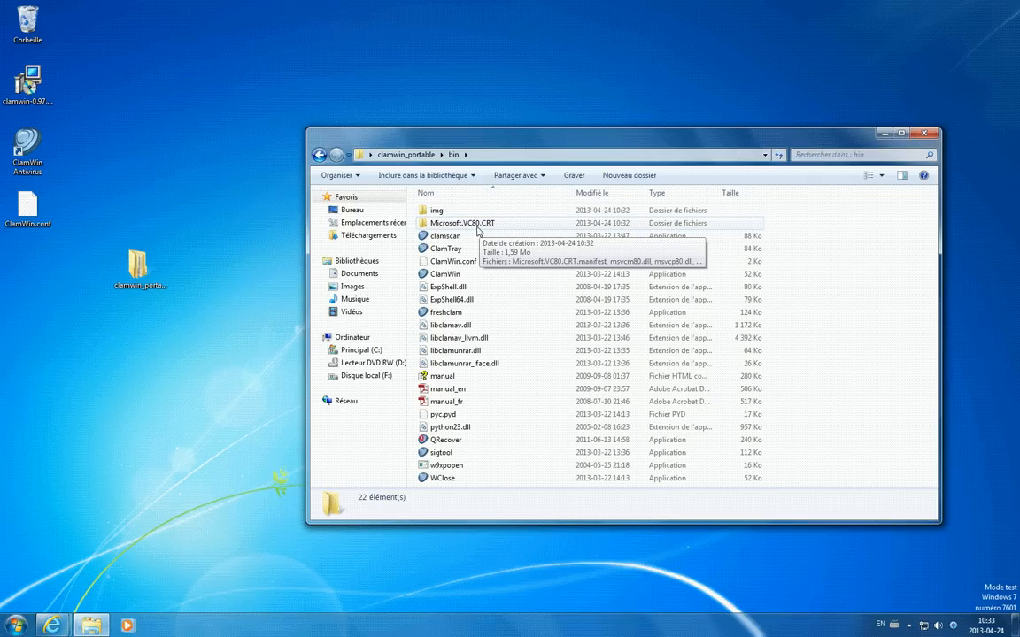
{"action": "double_click", "coordinate": [474, 226]}
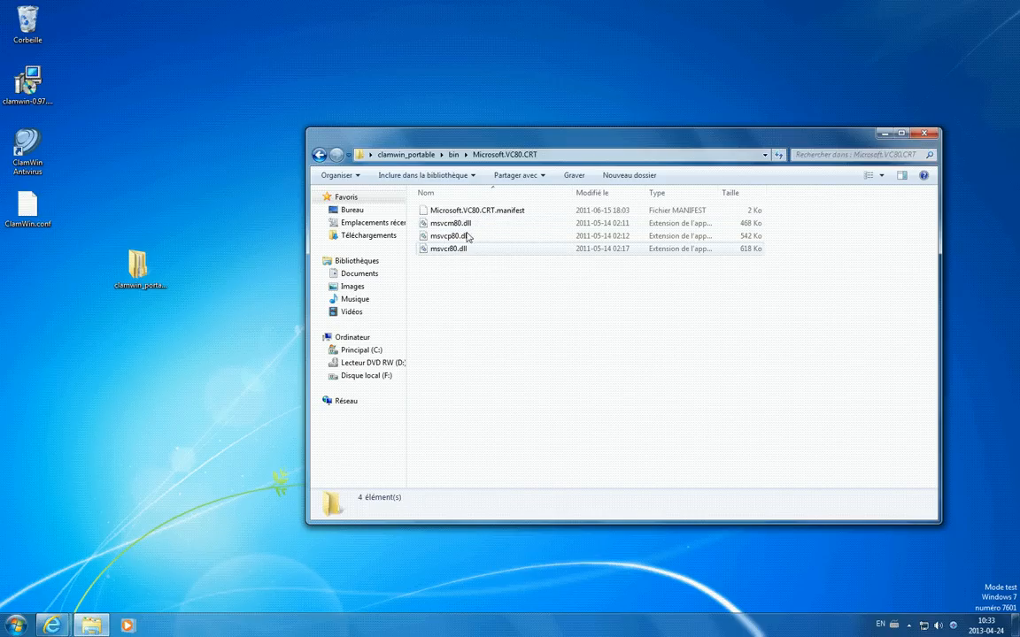
{"action": "left_click", "coordinate": [473, 211]}
{"action": "left_click", "coordinate": [465, 249], "text": "shift"}
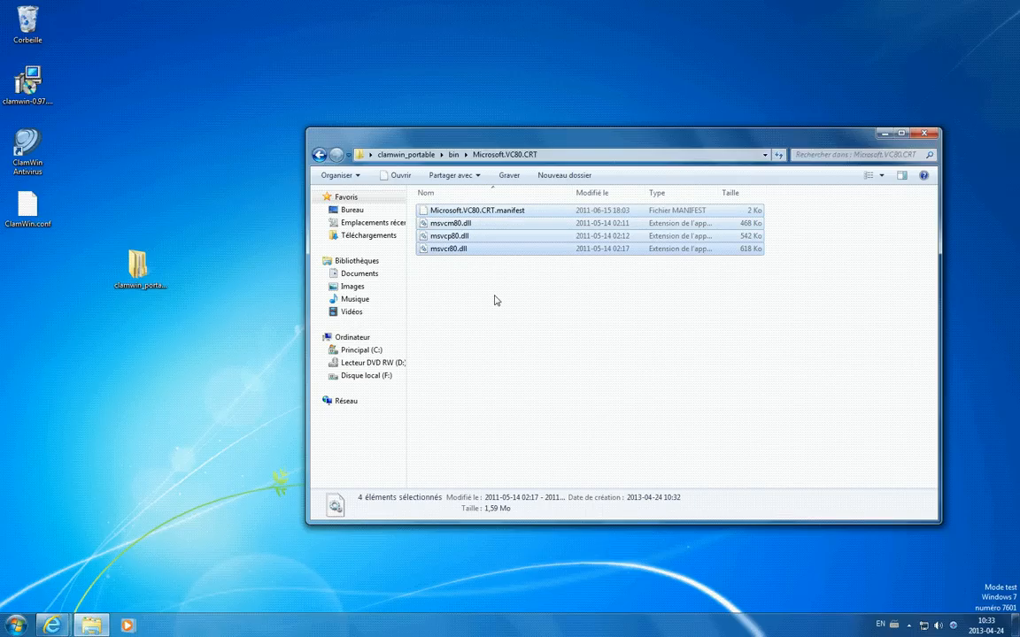
{"action": "left_click", "coordinate": [319, 154]}
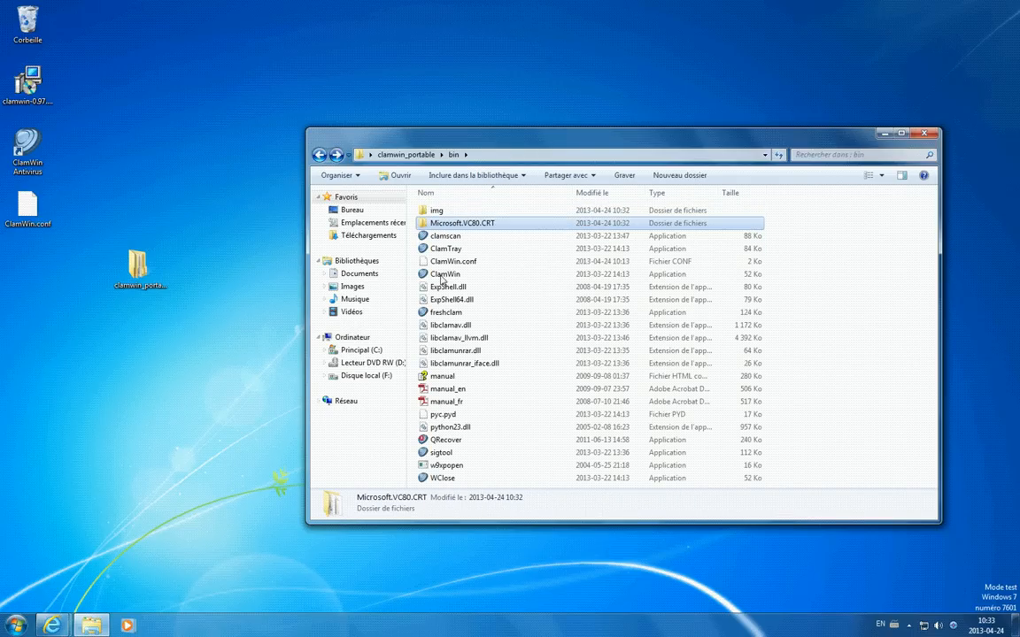
{"action": "left_click", "coordinate": [502, 330]}
{"action": "key", "text": "ctrl+v"}
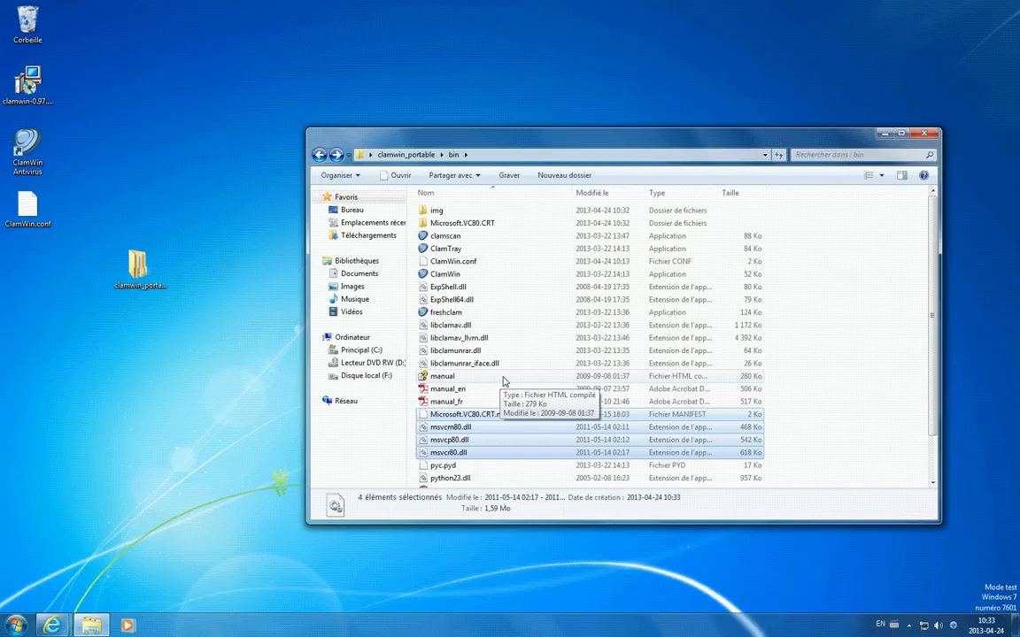
Step: Copy ClamWin.conf from the desktop into the portable bin folder, replacing the existing file
{"action": "left_click", "coordinate": [235, 371]}
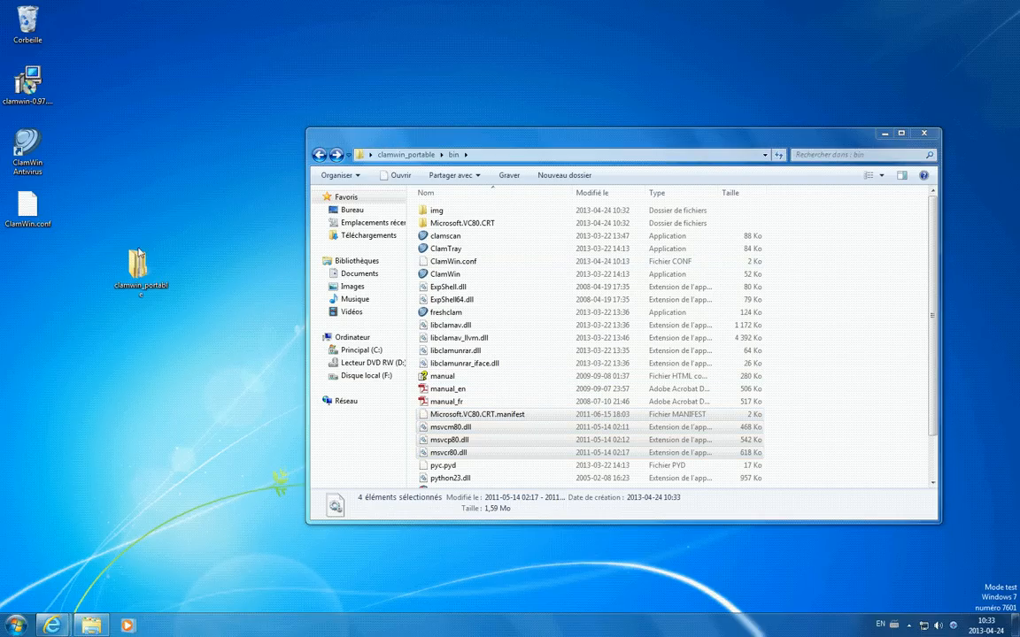
{"action": "left_click", "coordinate": [28, 223]}
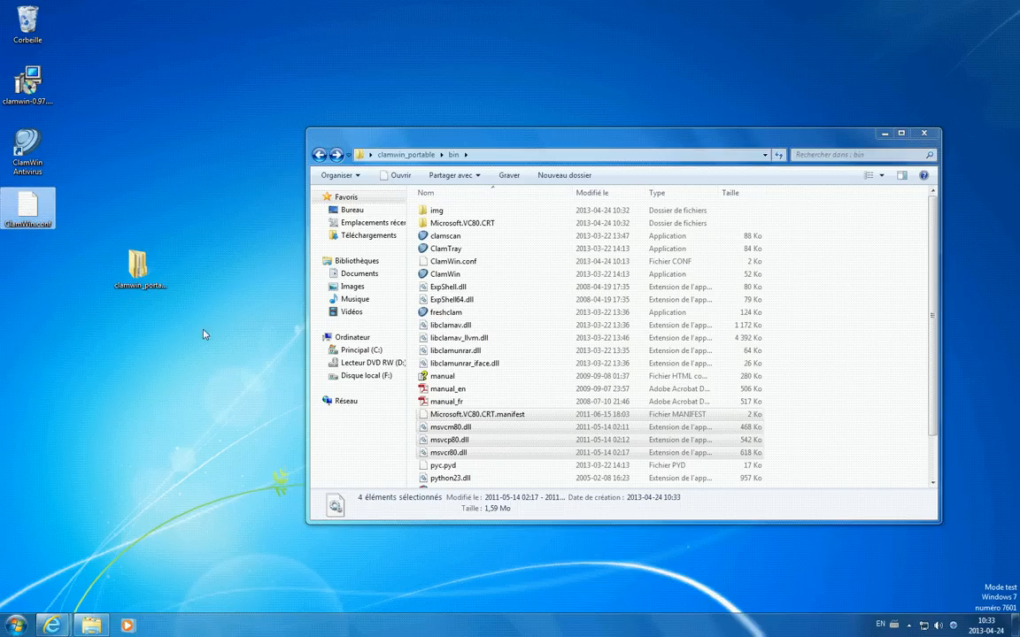
{"action": "left_click_drag", "start_coordinate": [465, 264], "coordinate": [491, 282]}
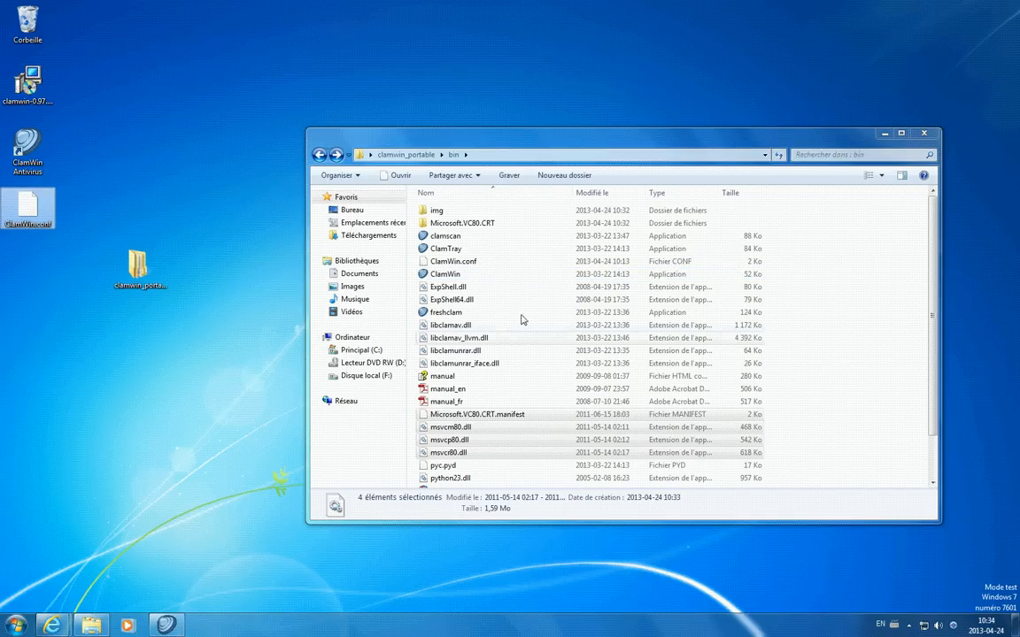
{"action": "left_click_drag", "start_coordinate": [26, 206], "coordinate": [466, 291]}
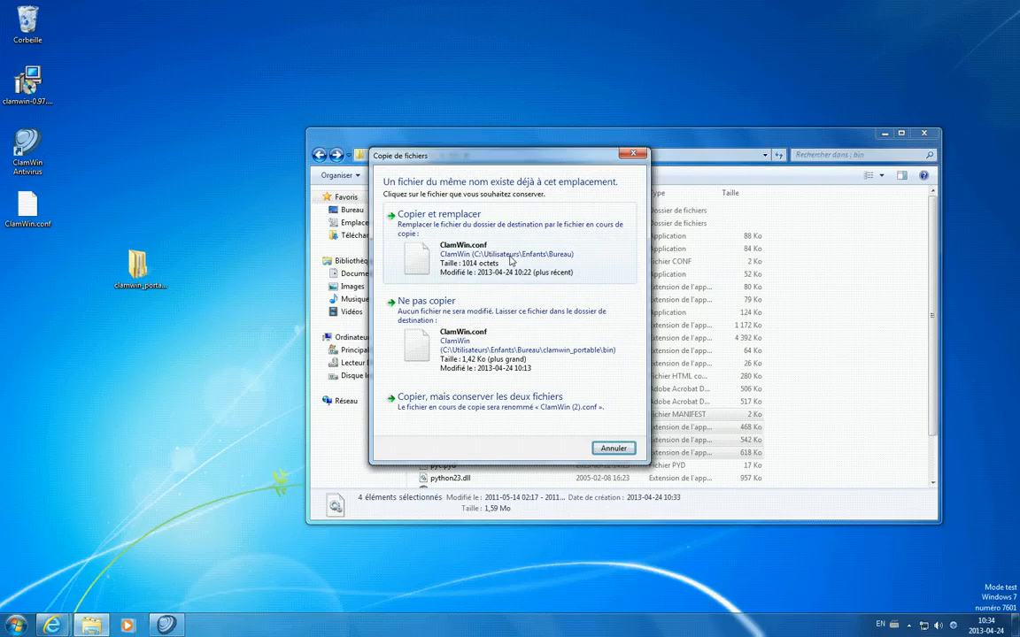
{"action": "left_click", "coordinate": [468, 245]}
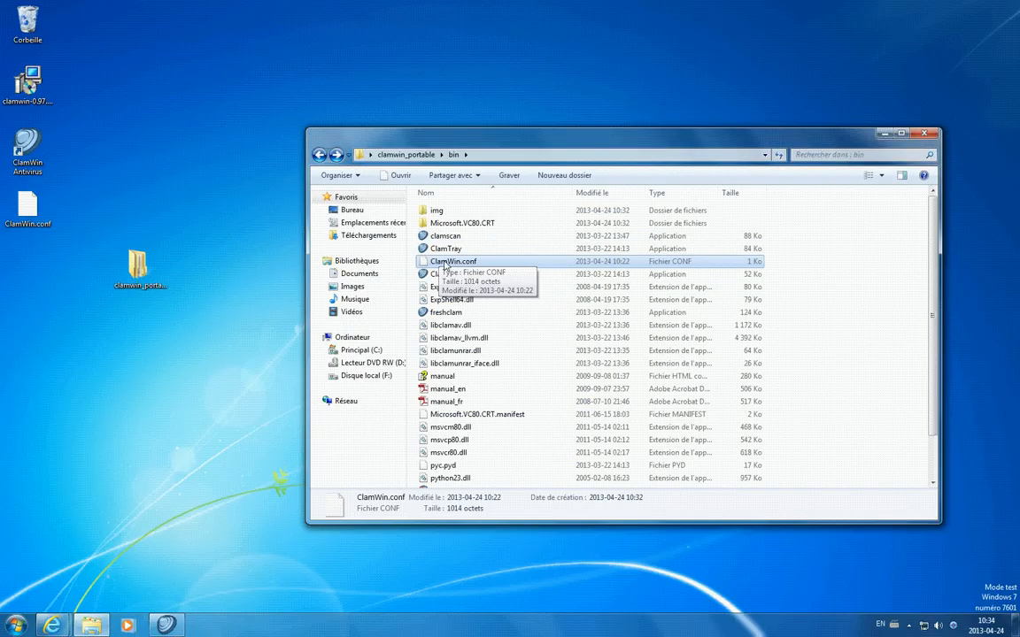
Step: Go back to the clamwin_portable folder and create a subfolder named log
{"action": "left_click", "coordinate": [318, 155]}
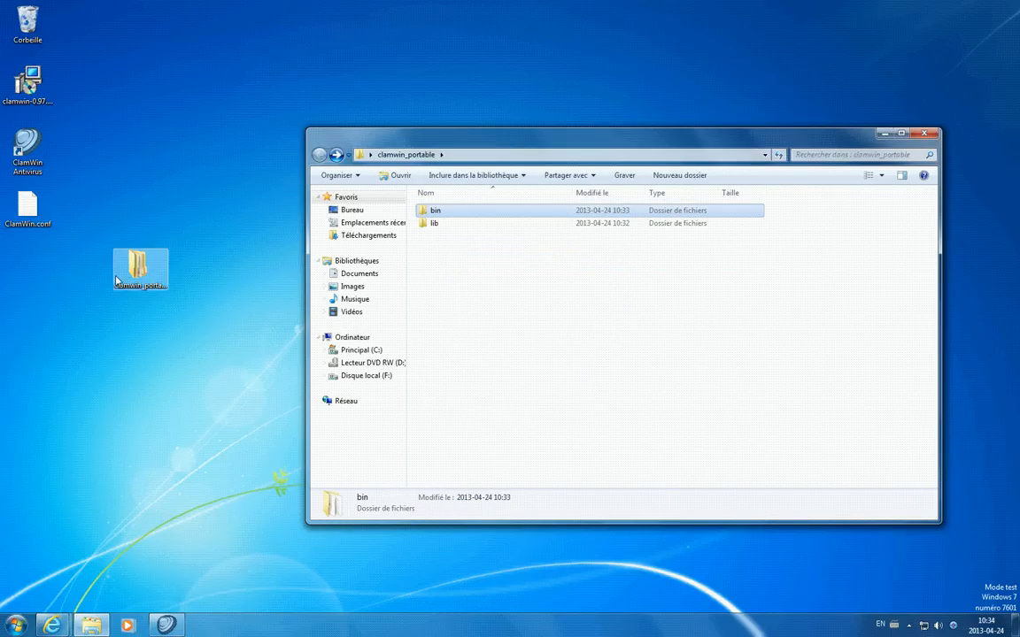
{"action": "left_click", "coordinate": [467, 294]}
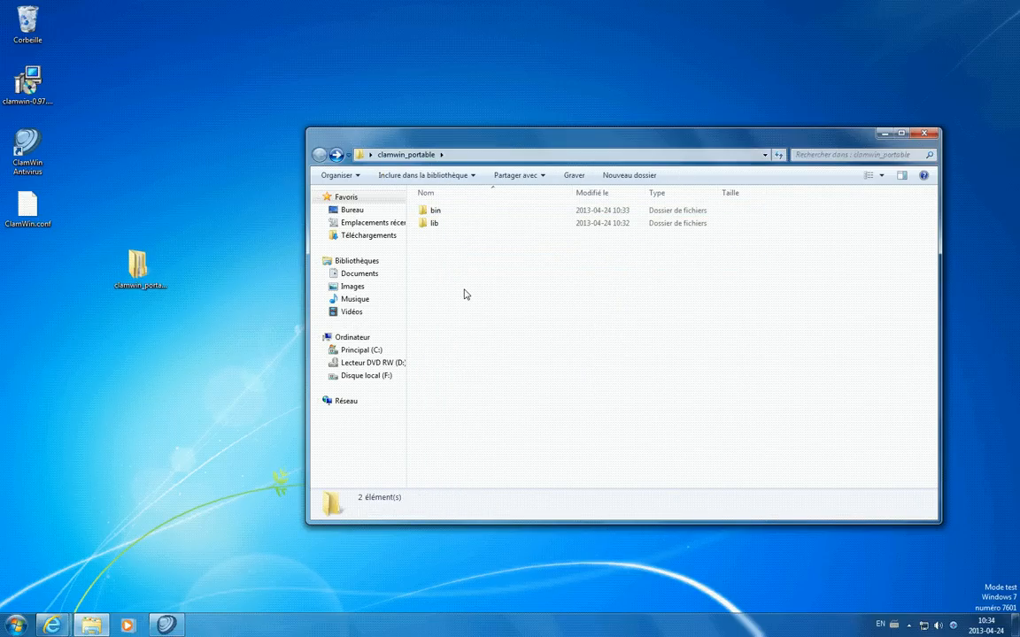
{"action": "right_click", "coordinate": [455, 310]}
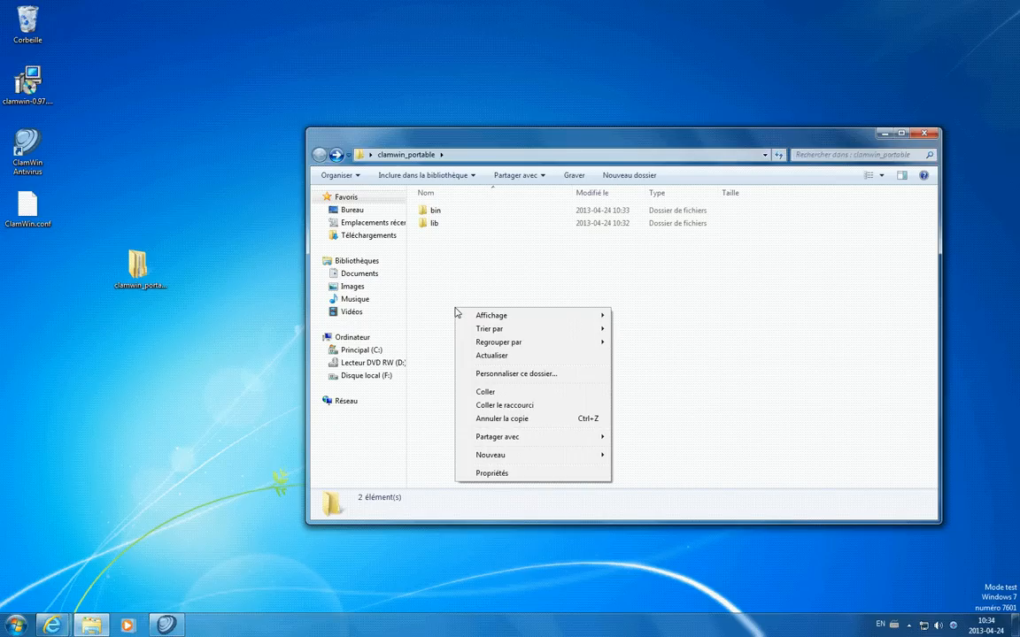
{"action": "mouse_move", "coordinate": [504, 457]}
{"action": "left_click", "coordinate": [633, 276]}
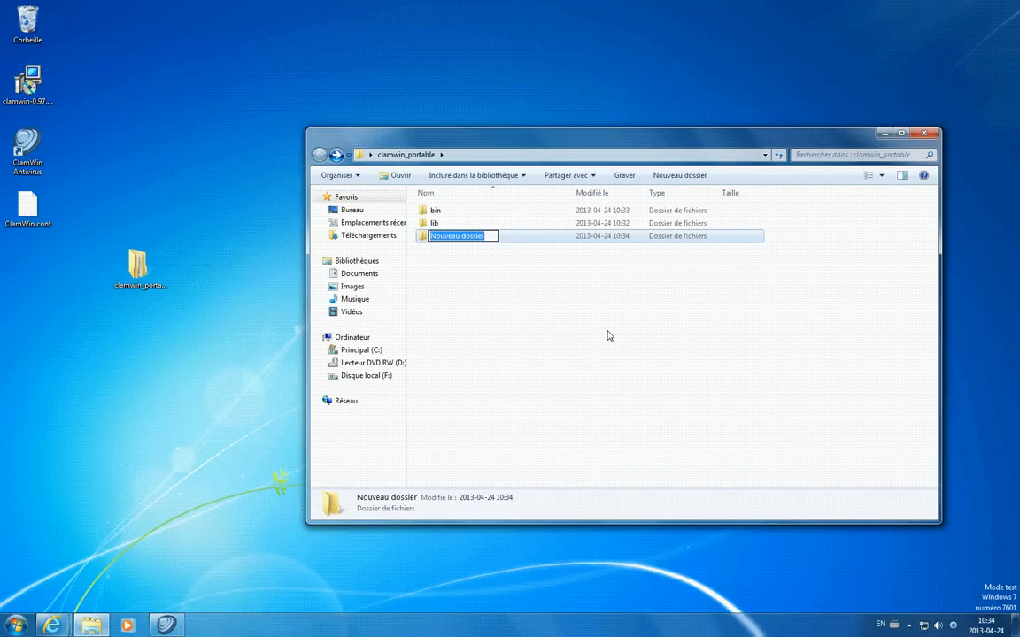
{"action": "type", "text": "log"}
{"action": "key", "text": "Return"}
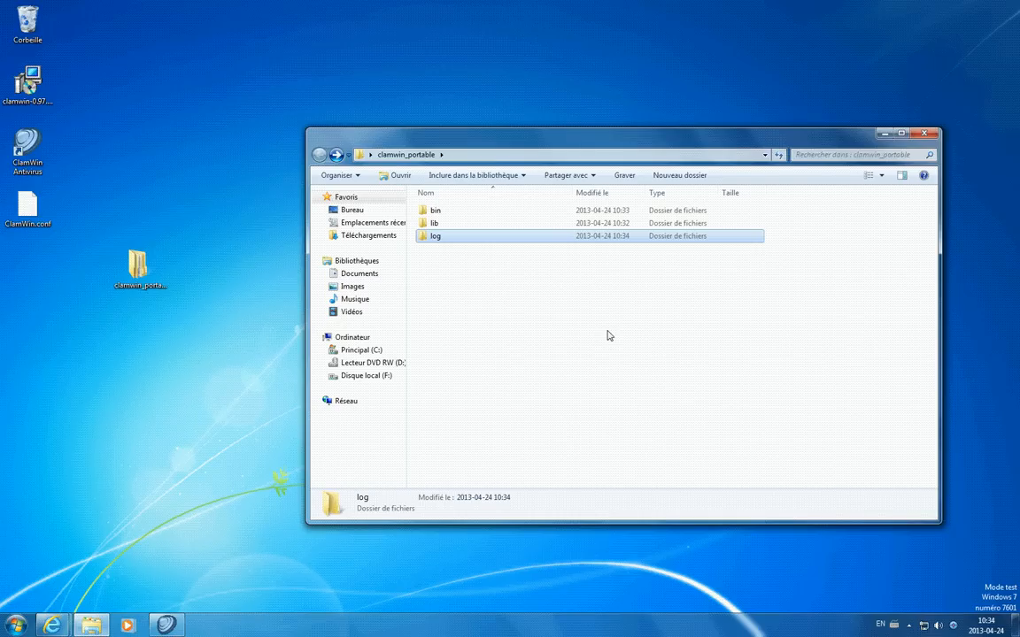
Step: Create another subfolder named db in the clamwin_portable folder
{"action": "right_click", "coordinate": [493, 328]}
{"action": "left_click", "coordinate": [471, 284]}
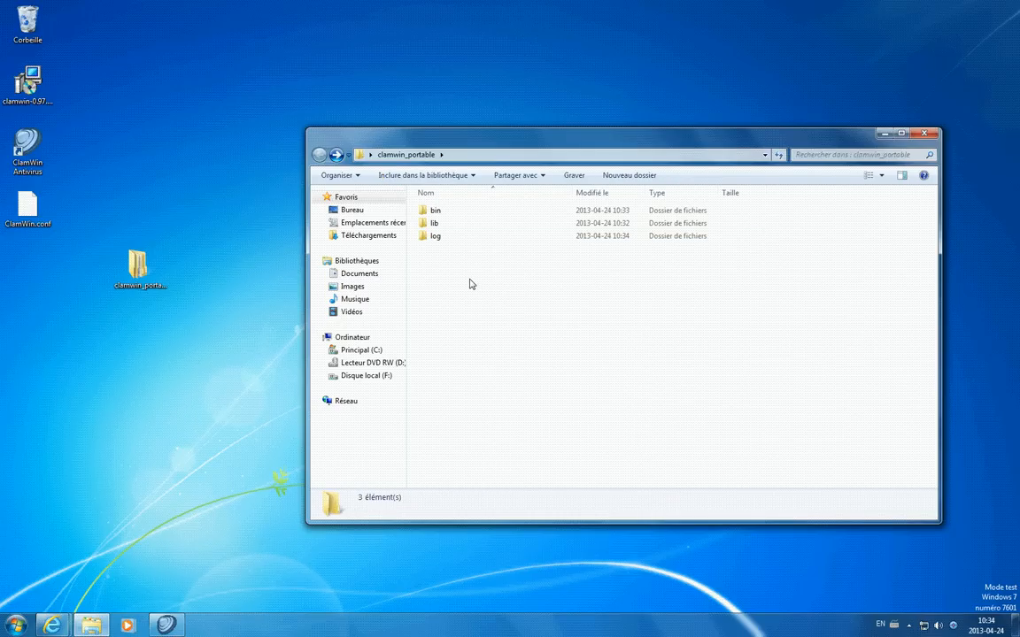
{"action": "left_click", "coordinate": [638, 172]}
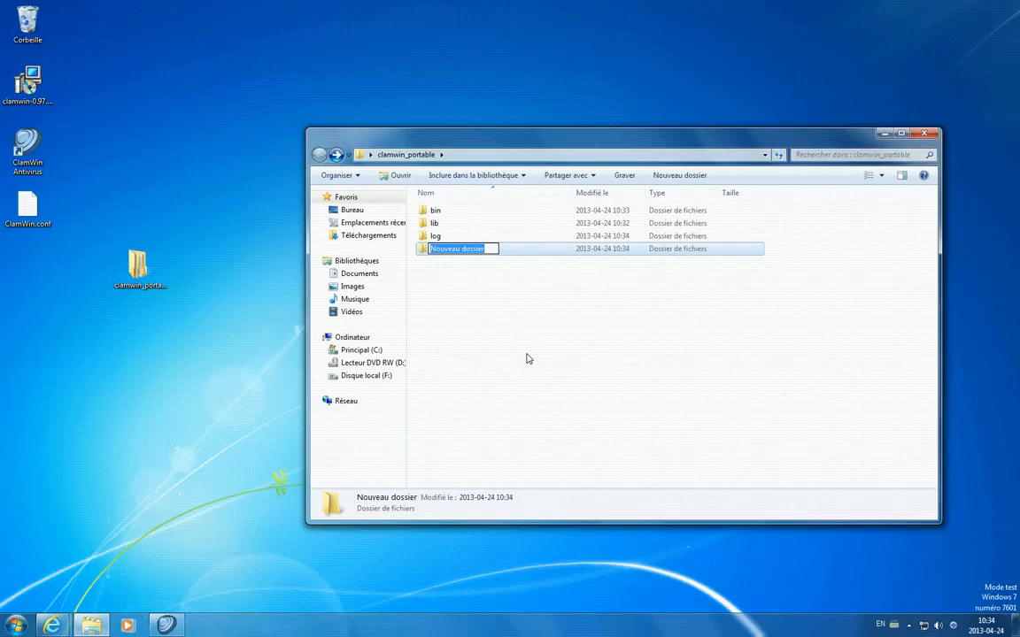
{"action": "type", "text": "db"}
{"action": "key", "text": "Return"}
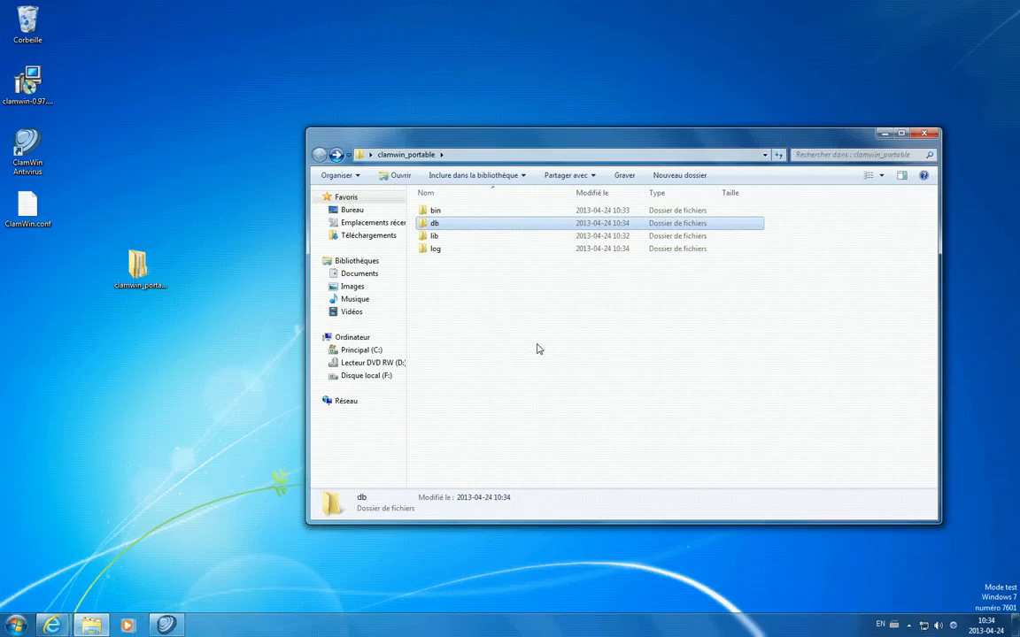
Step: Create a subfolder named quarantine in the clamwin_portable folder
{"action": "left_click", "coordinate": [660, 176]}
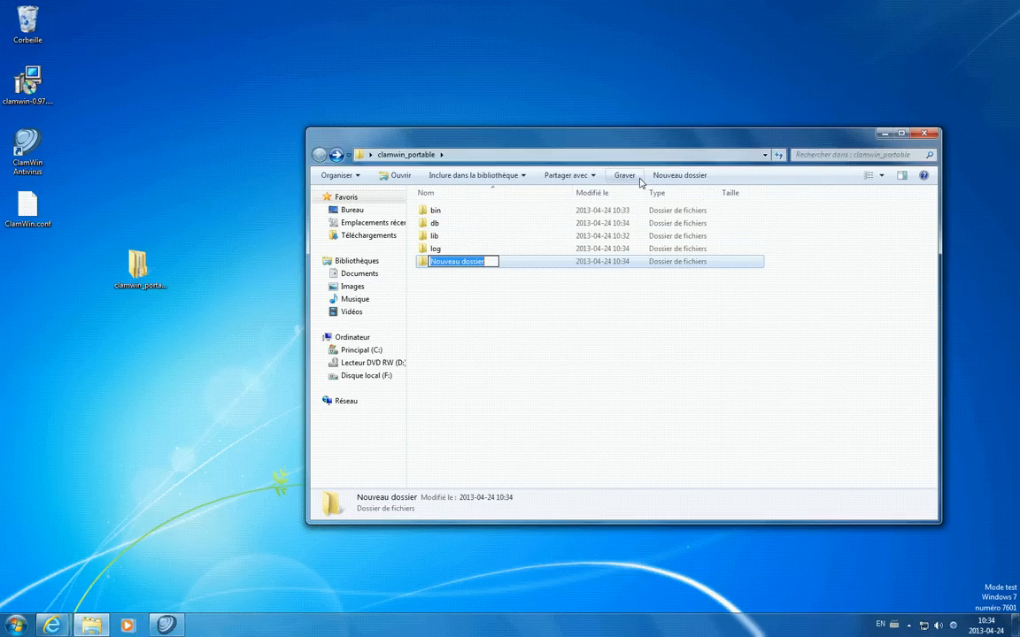
{"action": "type", "text": "quarantine"}
{"action": "key", "text": "Return"}
{"action": "left_click", "coordinate": [579, 344]}
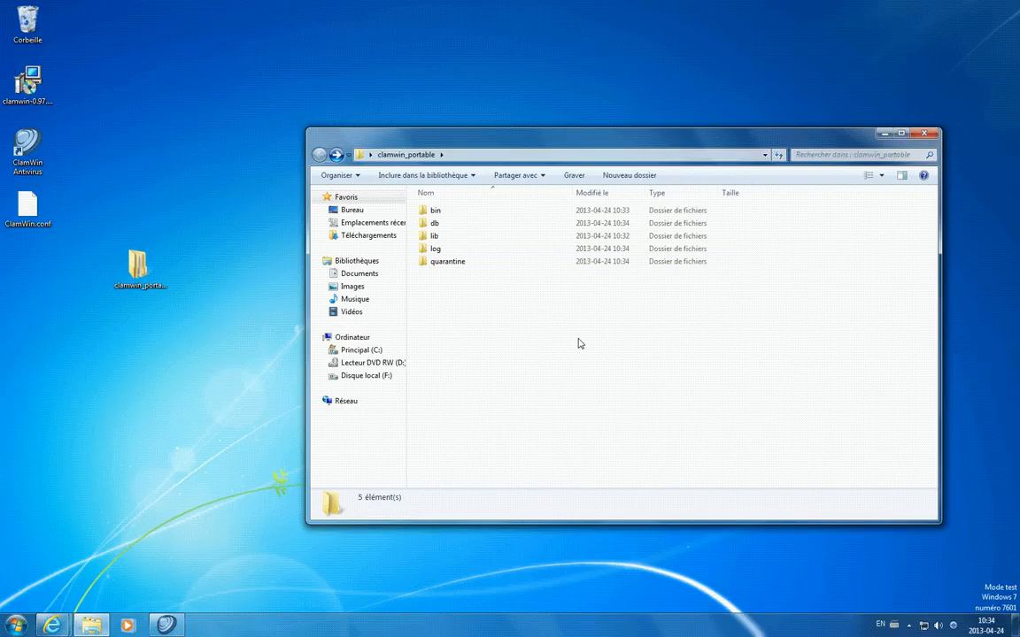
Step: Copy bytecode.cvd, daily.cvd, main.cvd and mirrors.dat from C:\ProgramData\.clamwin\db into the db folder of clamwin_portable
{"action": "double_click", "coordinate": [437, 225]}
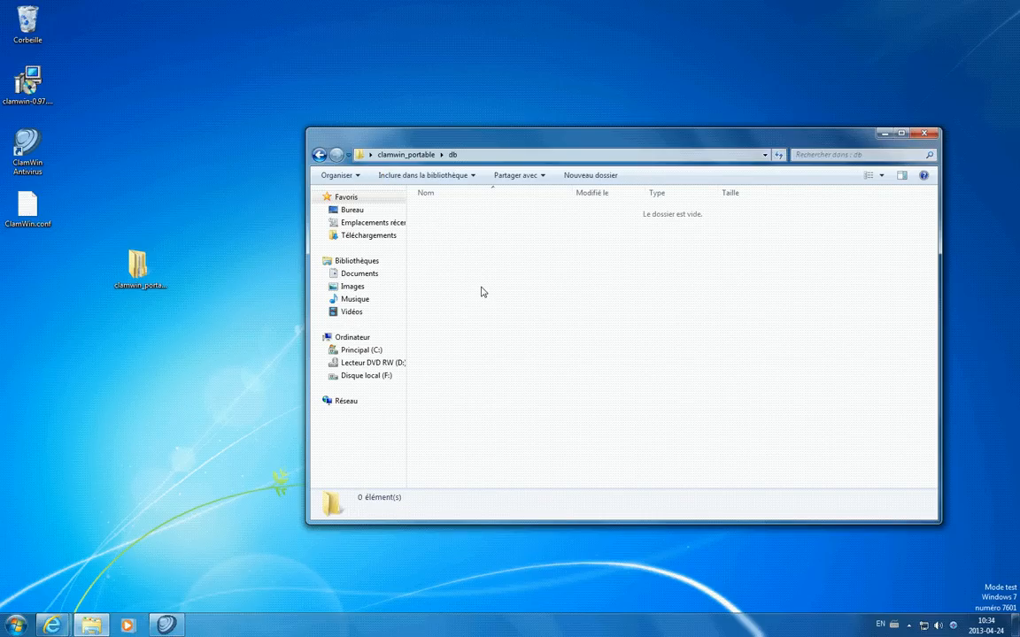
{"action": "key", "text": "super+e"}
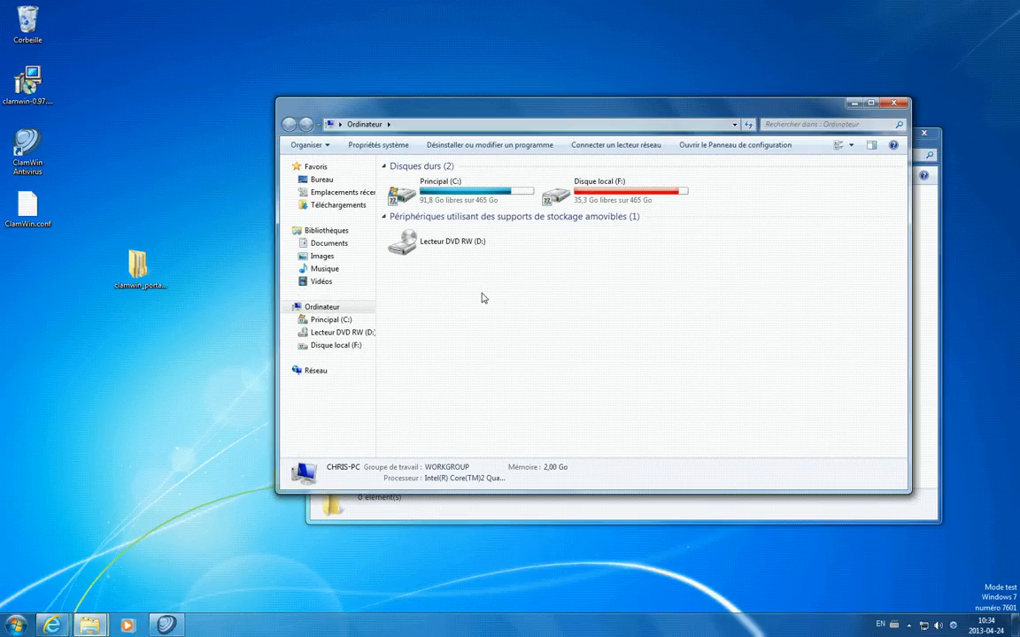
{"action": "left_click", "coordinate": [329, 320]}
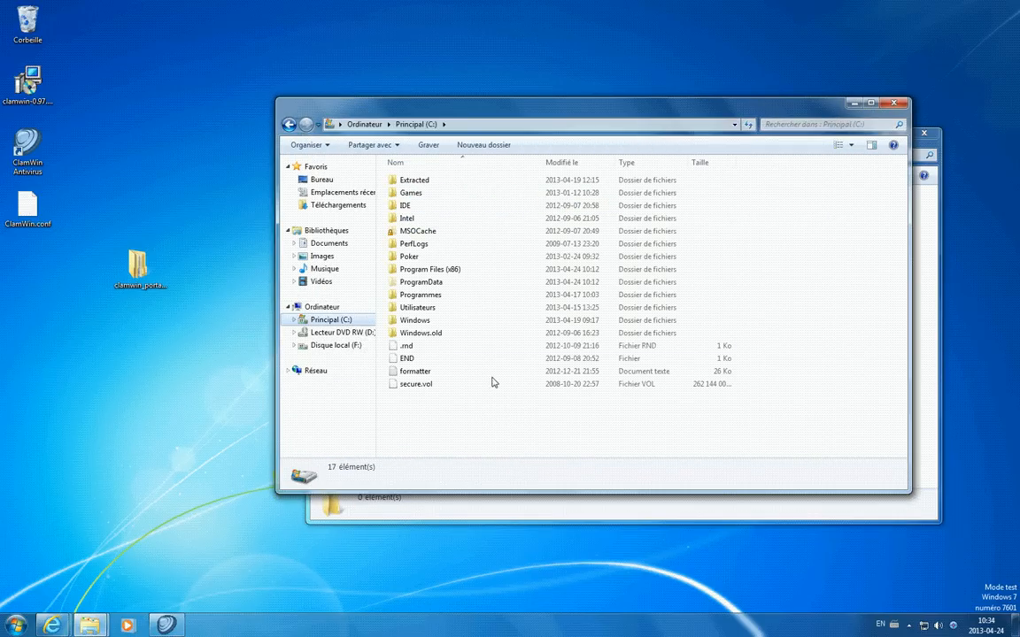
{"action": "double_click", "coordinate": [440, 283]}
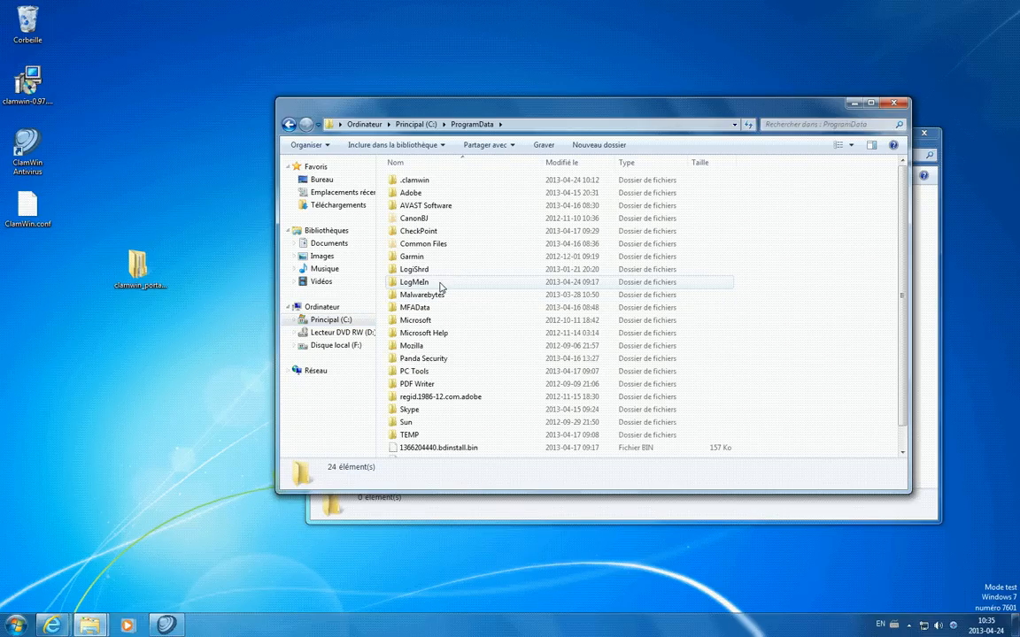
{"action": "double_click", "coordinate": [419, 183]}
{"action": "double_click", "coordinate": [413, 182]}
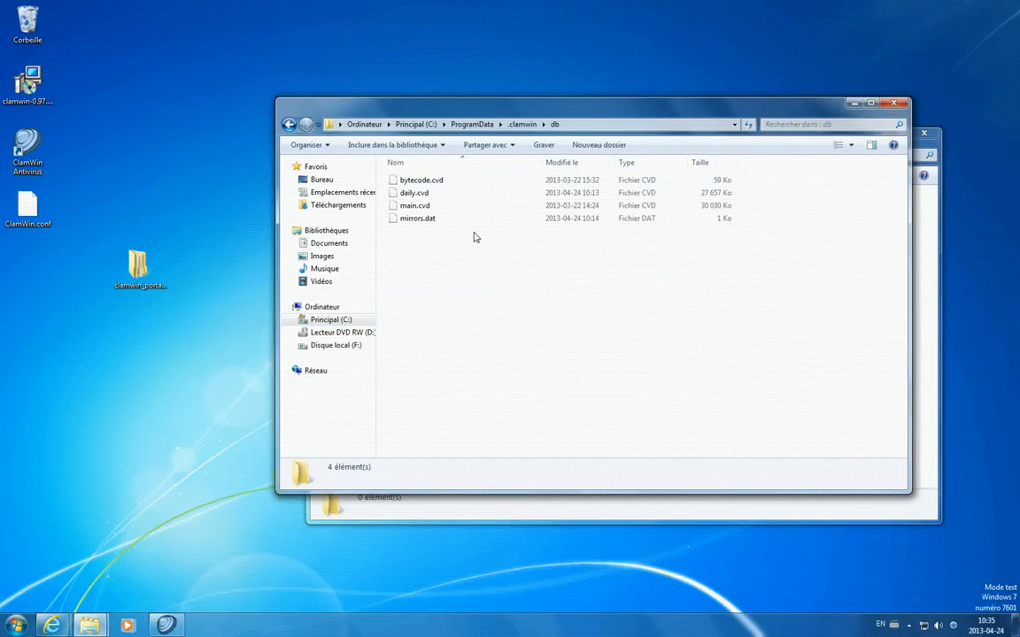
{"action": "left_click", "coordinate": [431, 185]}
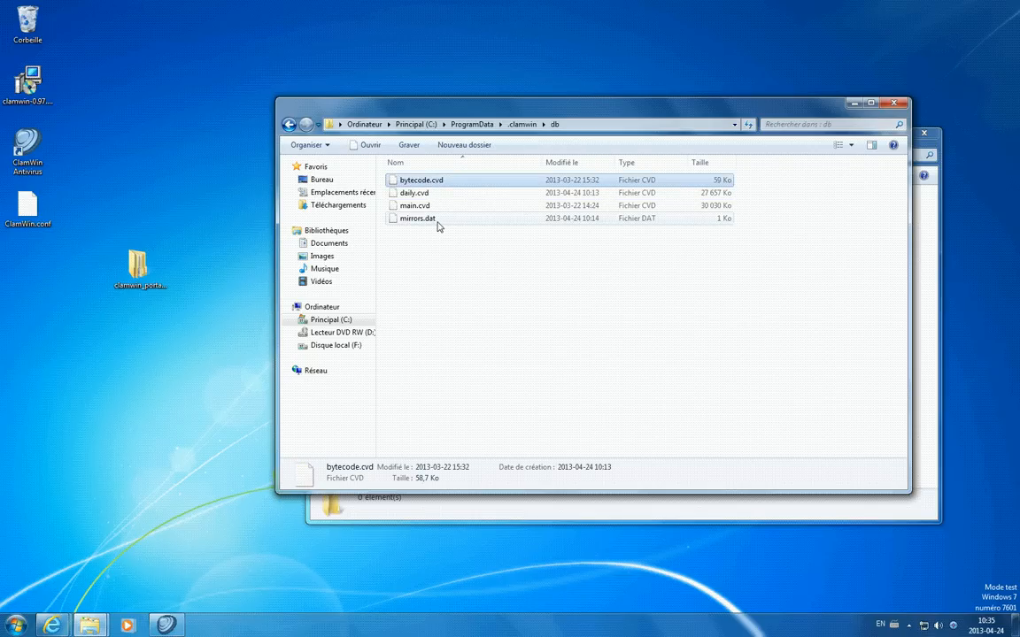
{"action": "left_click", "coordinate": [438, 221], "text": "shift"}
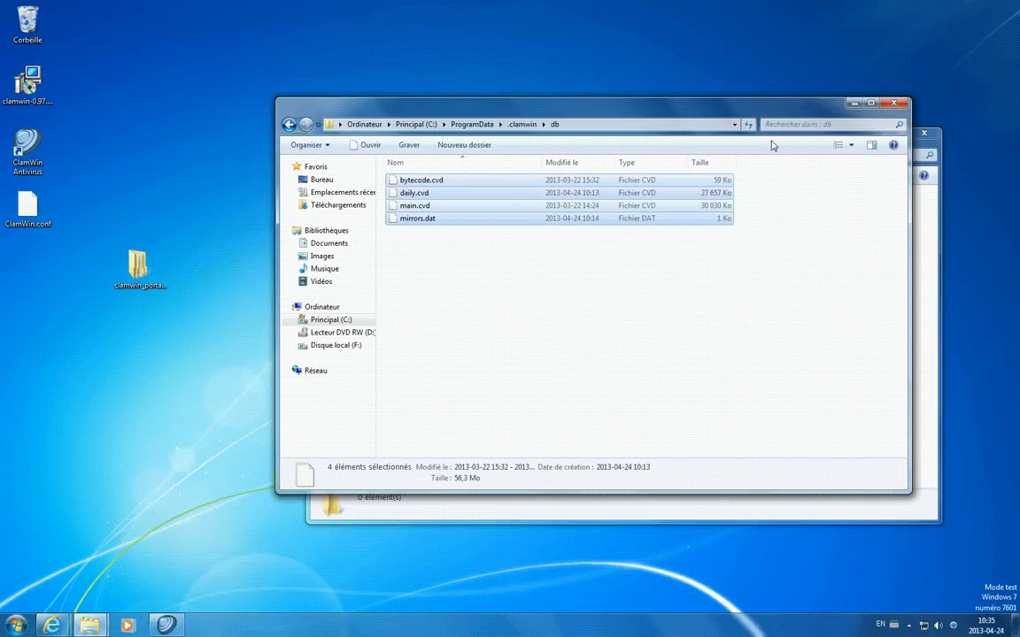
{"action": "left_click", "coordinate": [892, 104]}
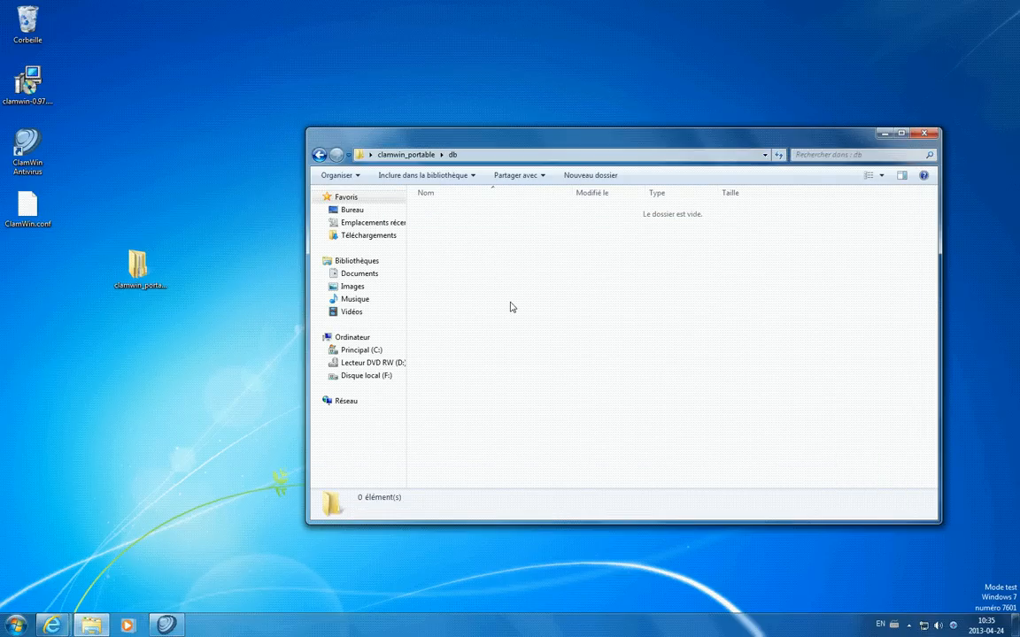
{"action": "key", "text": "ctrl+v"}
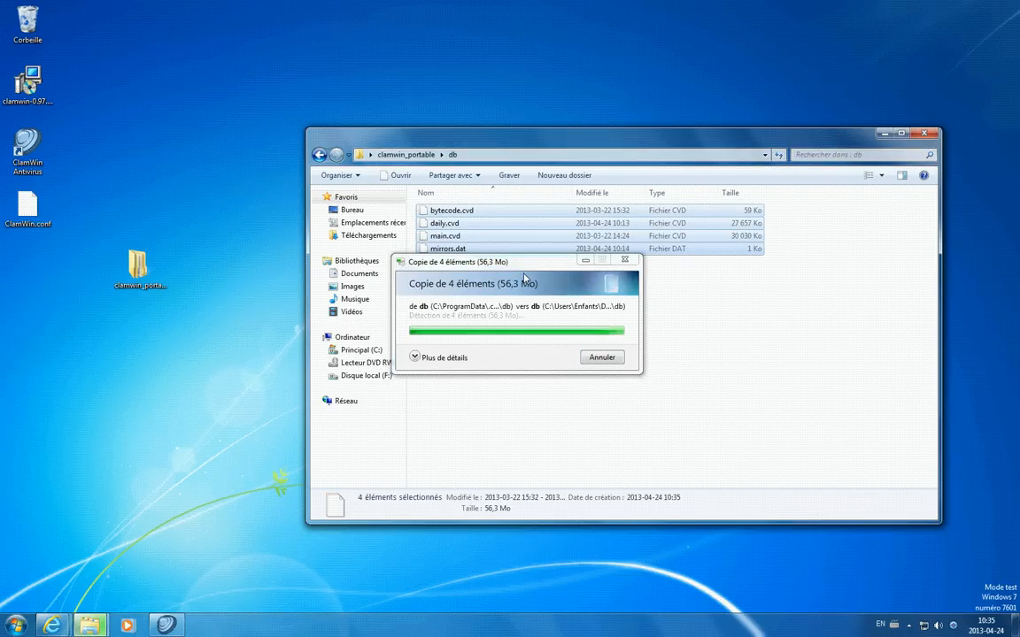
{"action": "left_click", "coordinate": [523, 278]}
Step: Test the portable copy by launching ClamWin from the bin folder of clamwin_portable, and close it again
{"action": "left_click", "coordinate": [320, 154]}
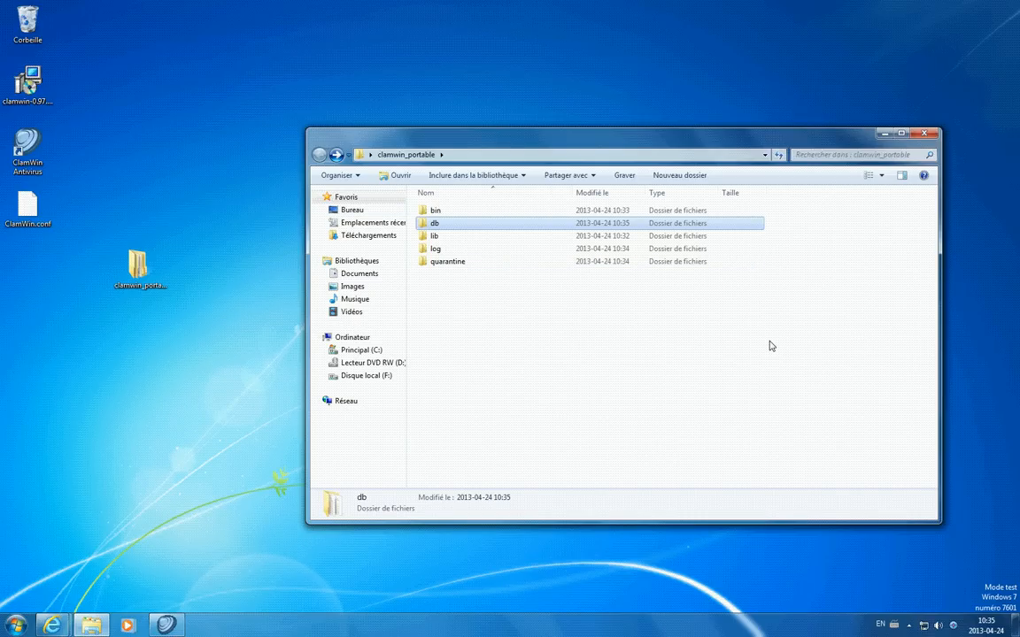
{"action": "double_click", "coordinate": [467, 210]}
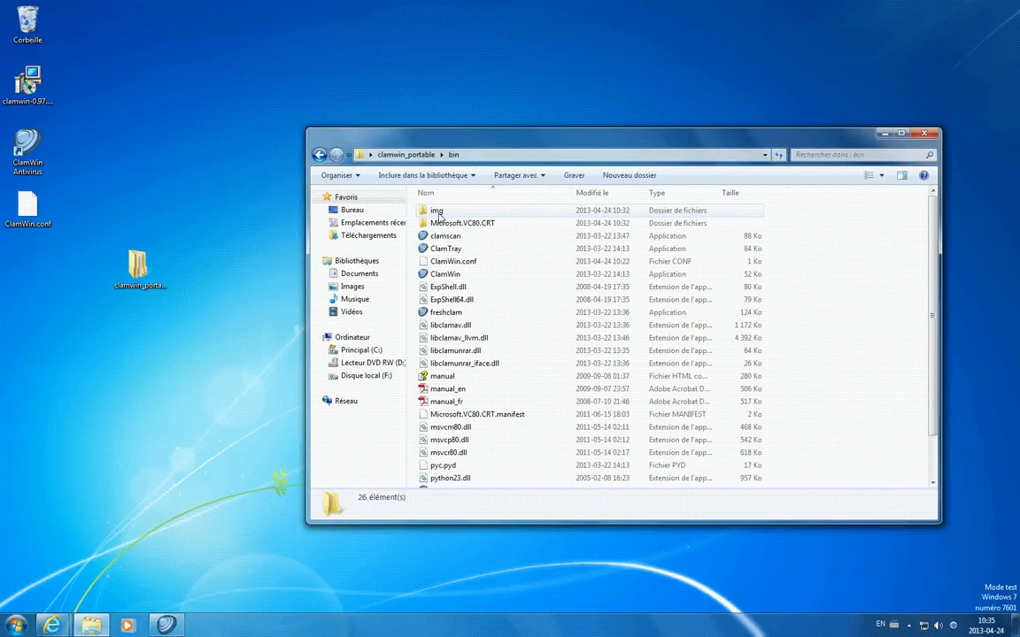
{"action": "double_click", "coordinate": [454, 275]}
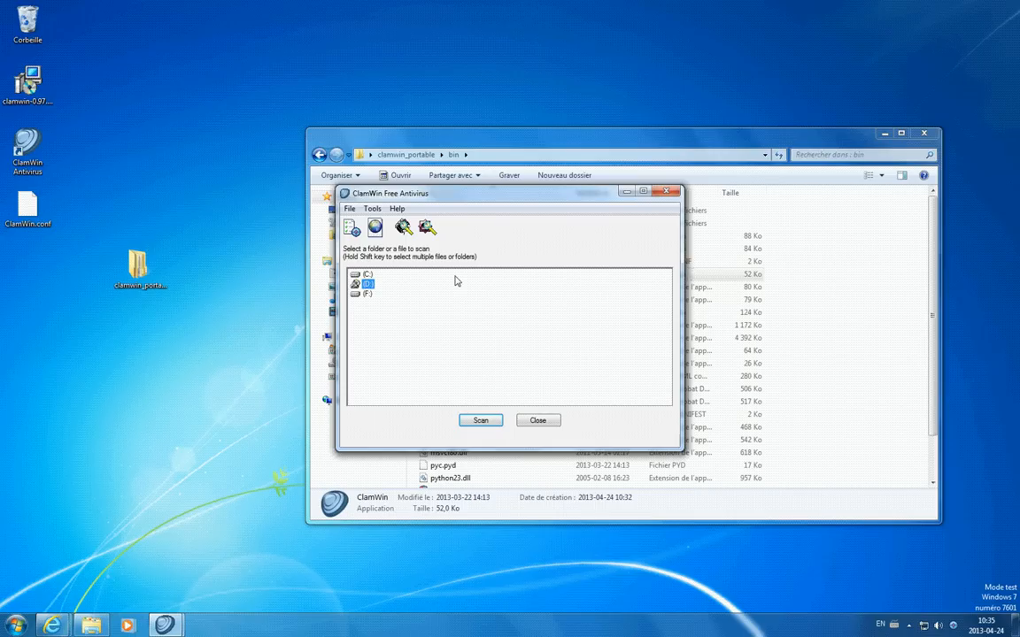
{"action": "left_click", "coordinate": [368, 275]}
{"action": "left_click", "coordinate": [535, 421]}
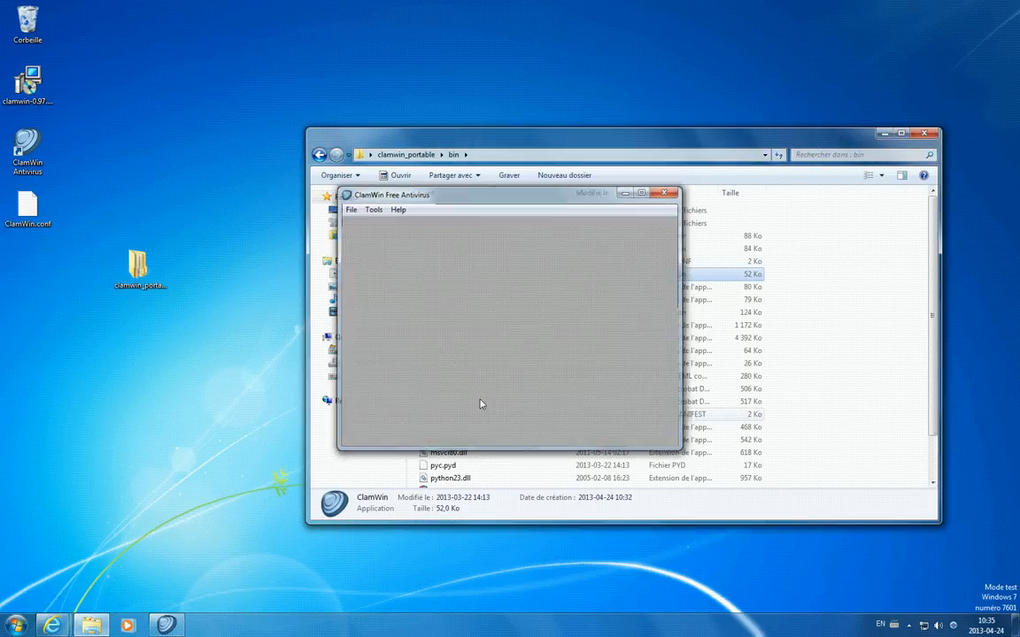
Step: Close the remaining ClamWin window and move the clamwin_portable folder to an empty spot above the Windows logo on the desktop
{"action": "left_click", "coordinate": [149, 272]}
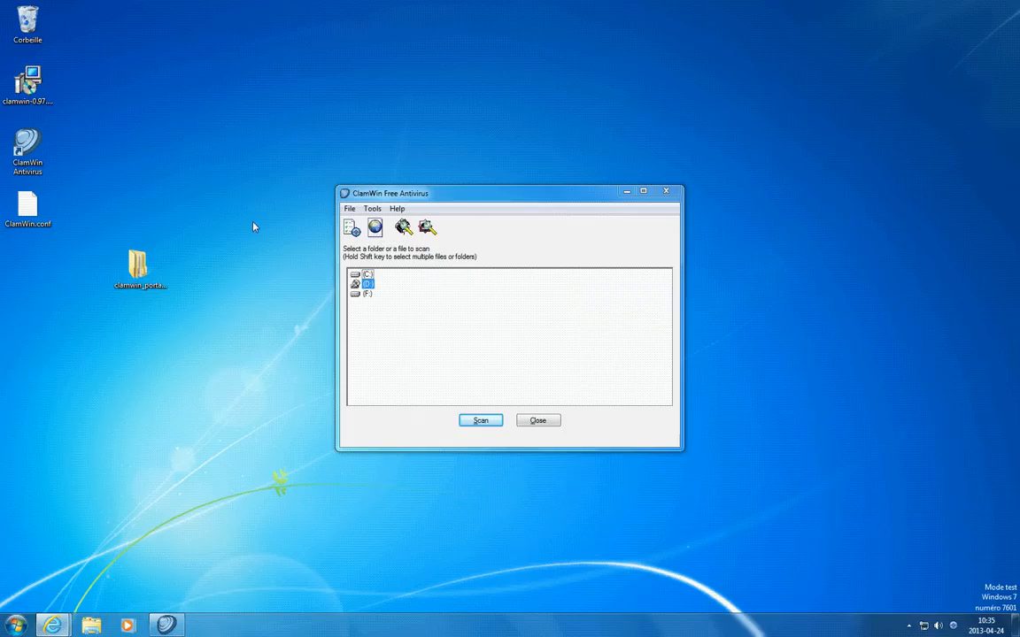
{"action": "left_click", "coordinate": [539, 421]}
{"action": "left_click_drag", "start_coordinate": [137, 265], "coordinate": [534, 149]}
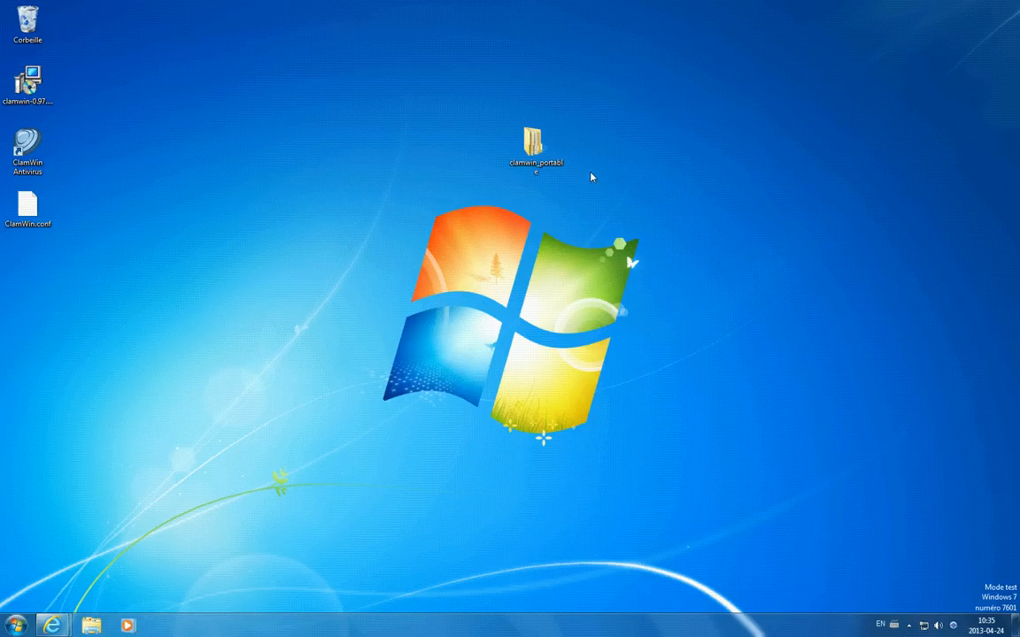
{"action": "left_click", "coordinate": [518, 138]}
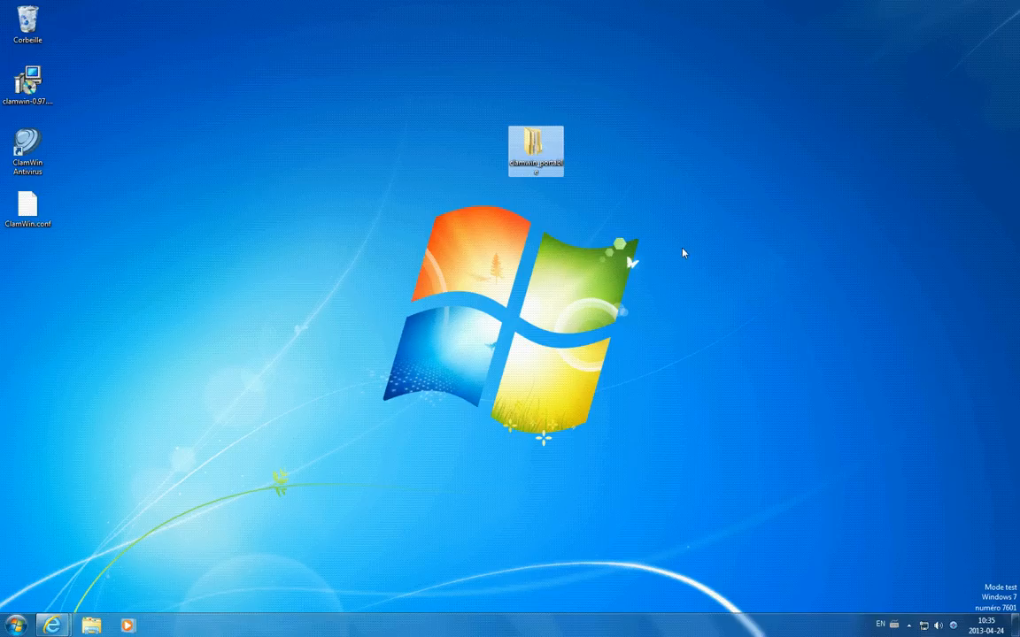
Step: Launch ClamWin from the bin folder of the moved clamwin_portable folder
{"action": "double_click", "coordinate": [547, 167]}
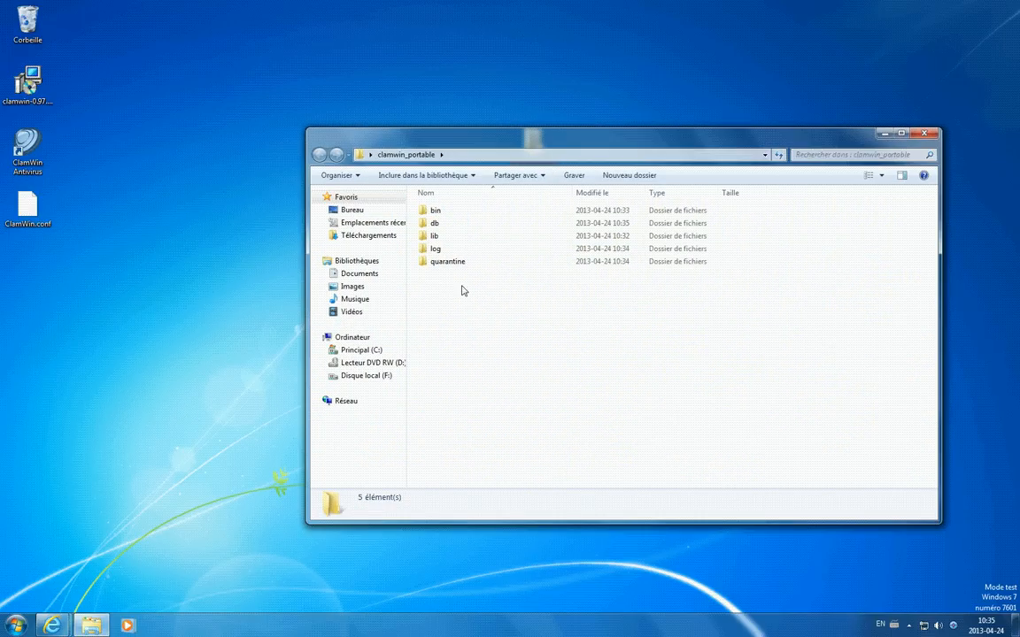
{"action": "double_click", "coordinate": [443, 212]}
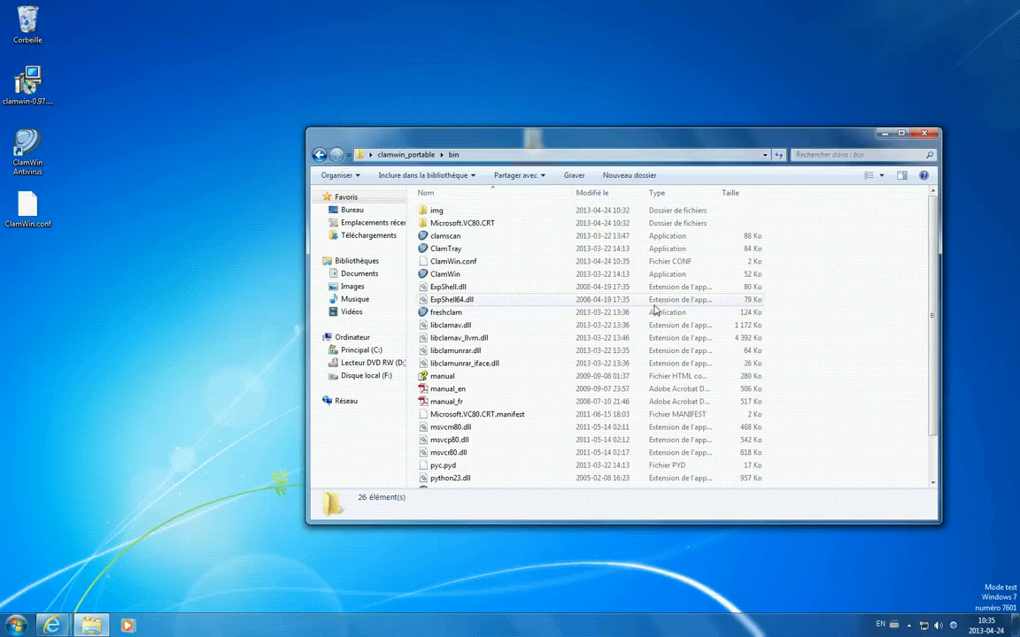
{"action": "double_click", "coordinate": [455, 275]}
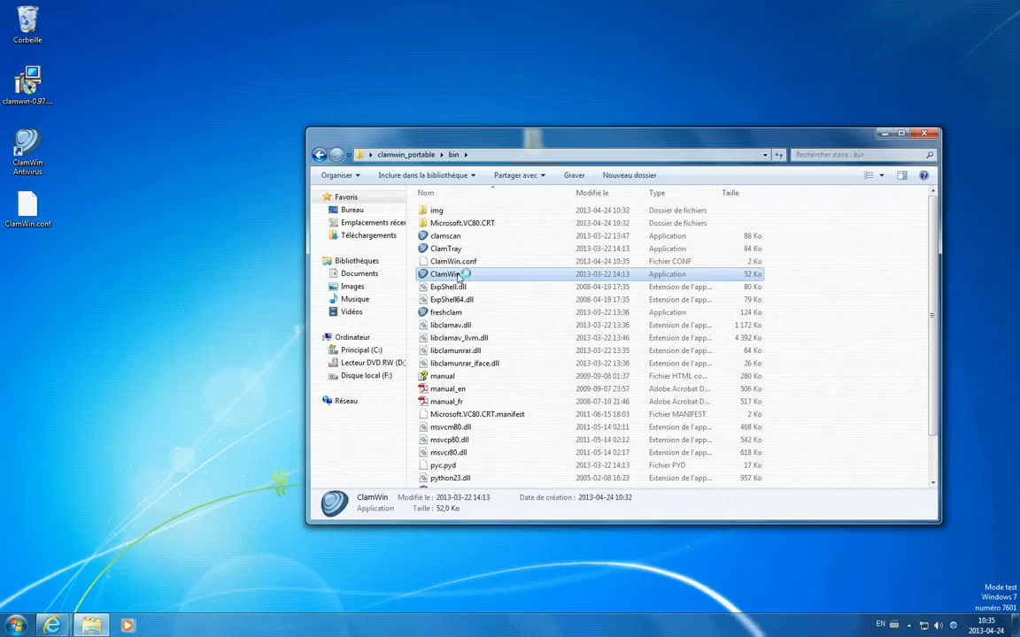